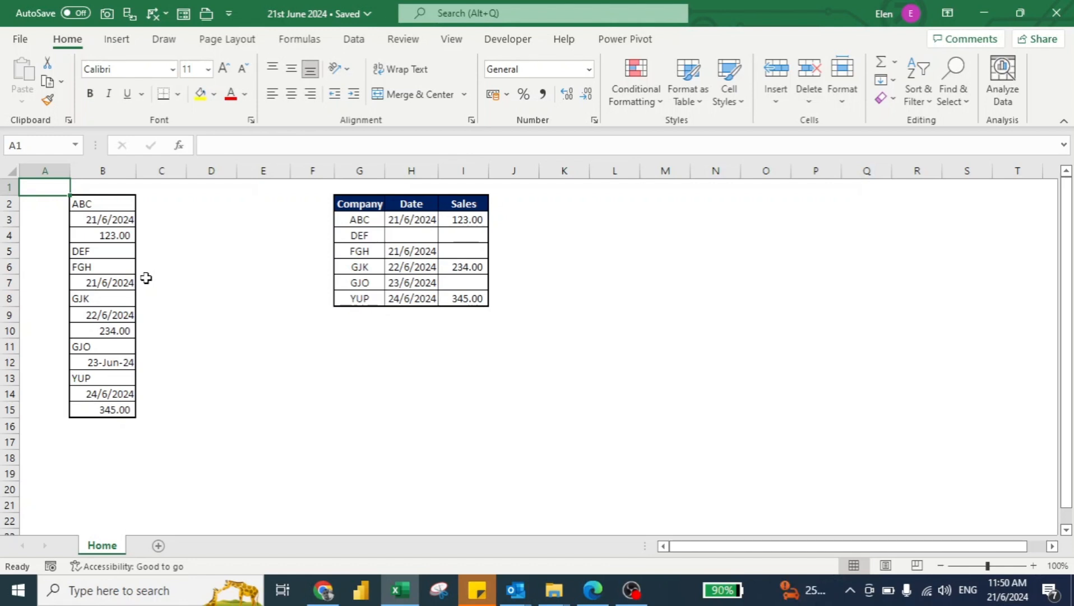
Load the range B2:B15 into Power Query as a table without headers.
left_click(96, 203)
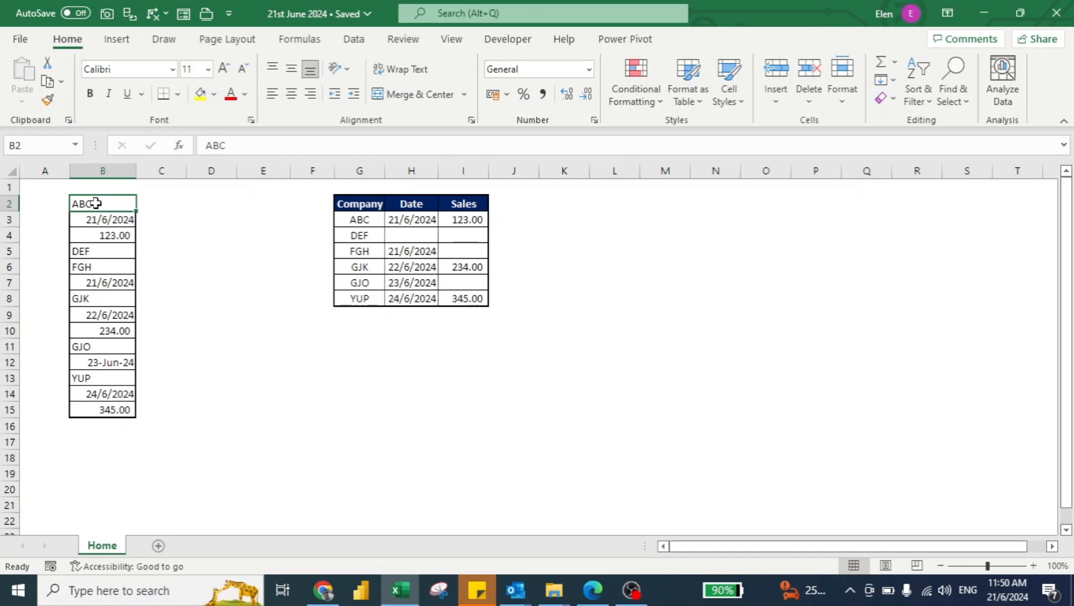
key("ctrl+shift+Down")
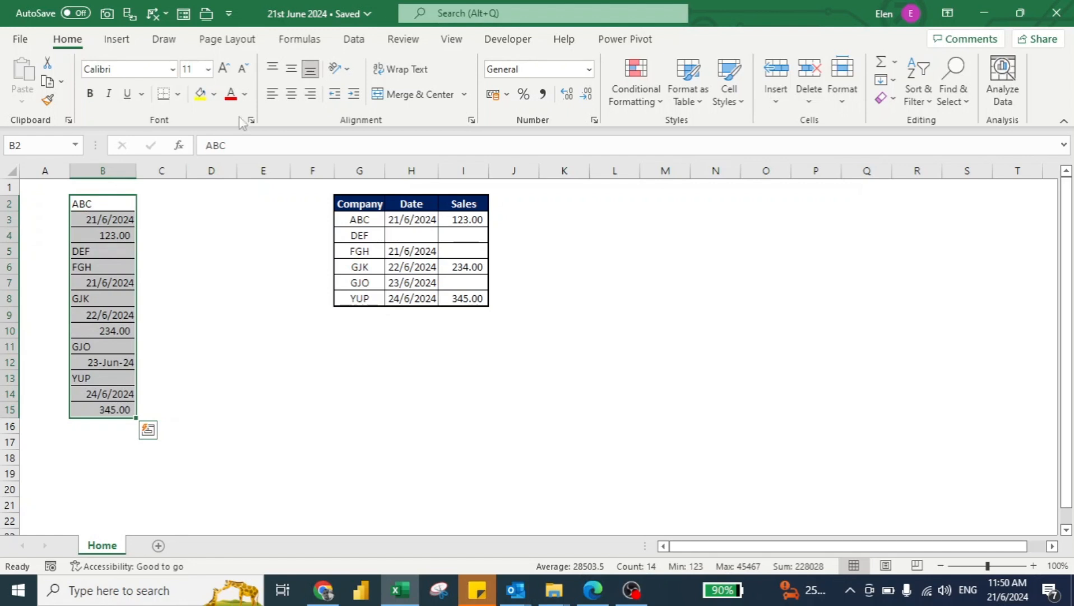
left_click(355, 41)
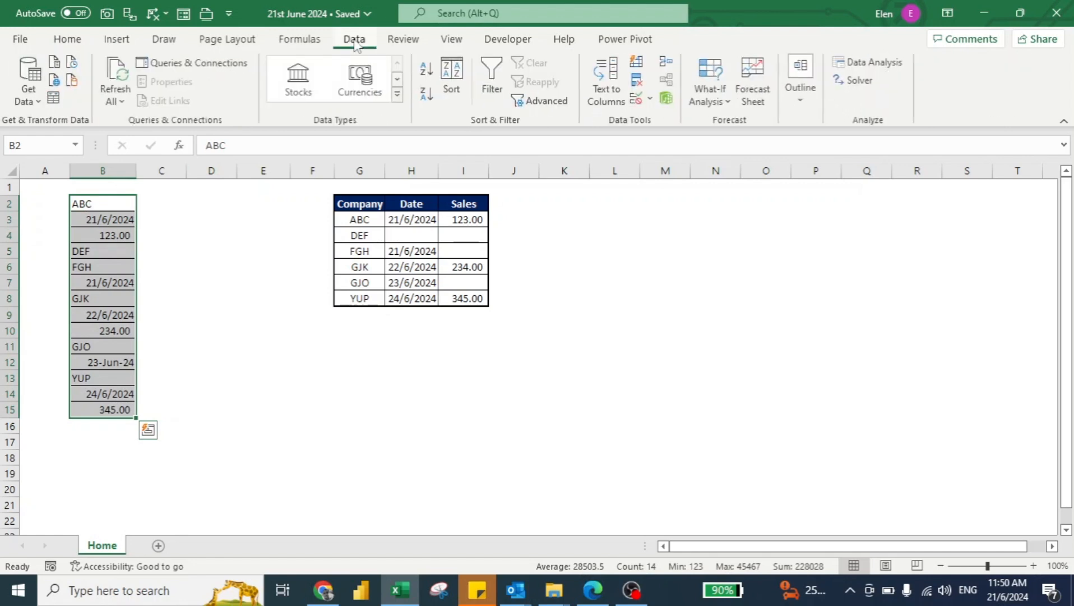
left_click(53, 100)
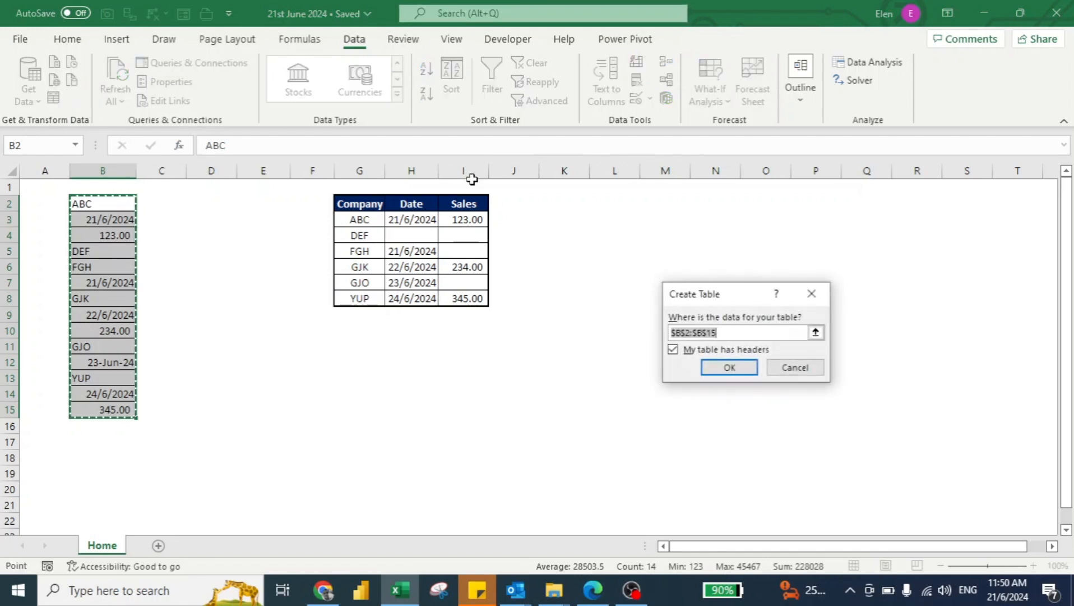
left_click_drag(743, 303, 337, 256)
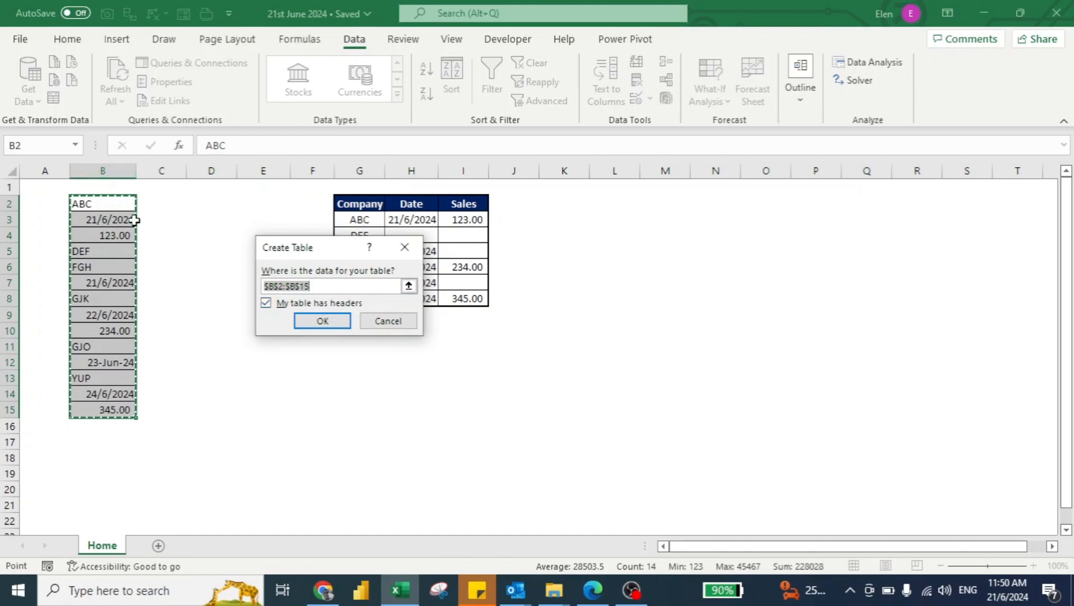
left_click(266, 303)
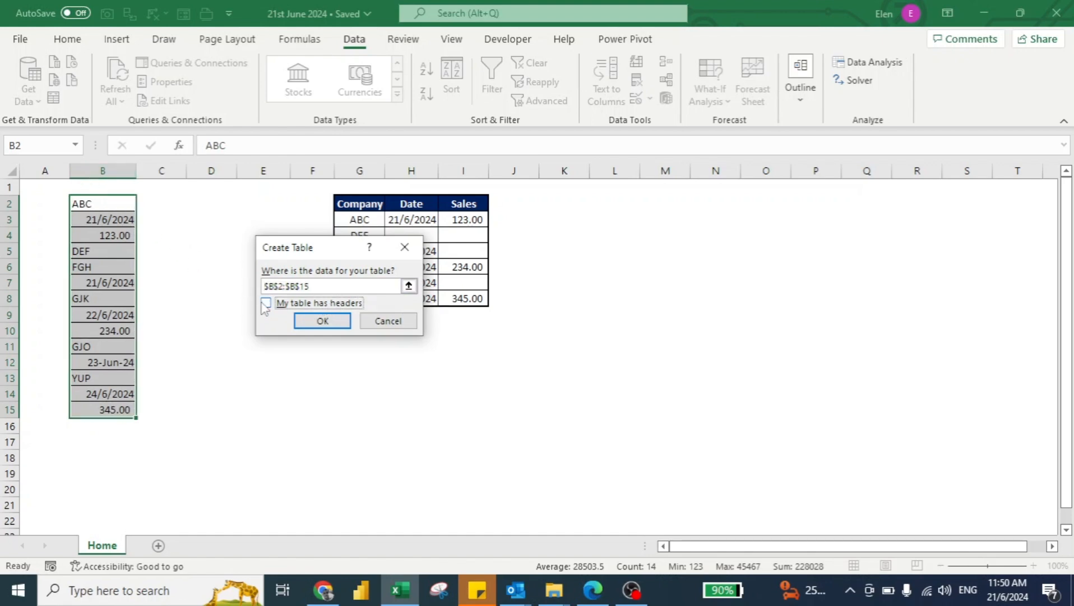
left_click(315, 320)
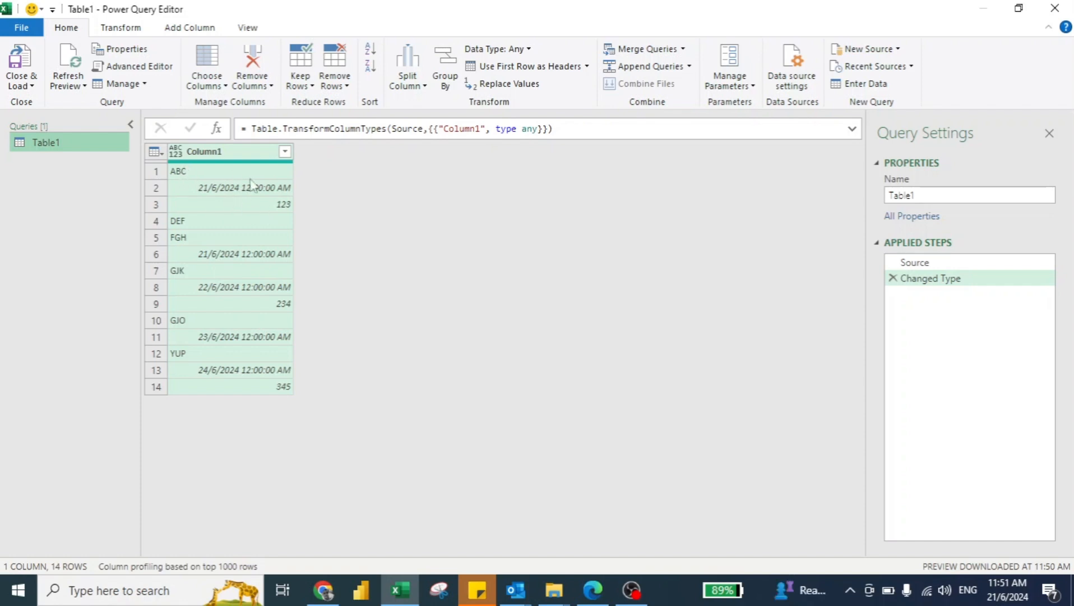
Start a custom column in the Table1 query and name it Company.
left_click(194, 29)
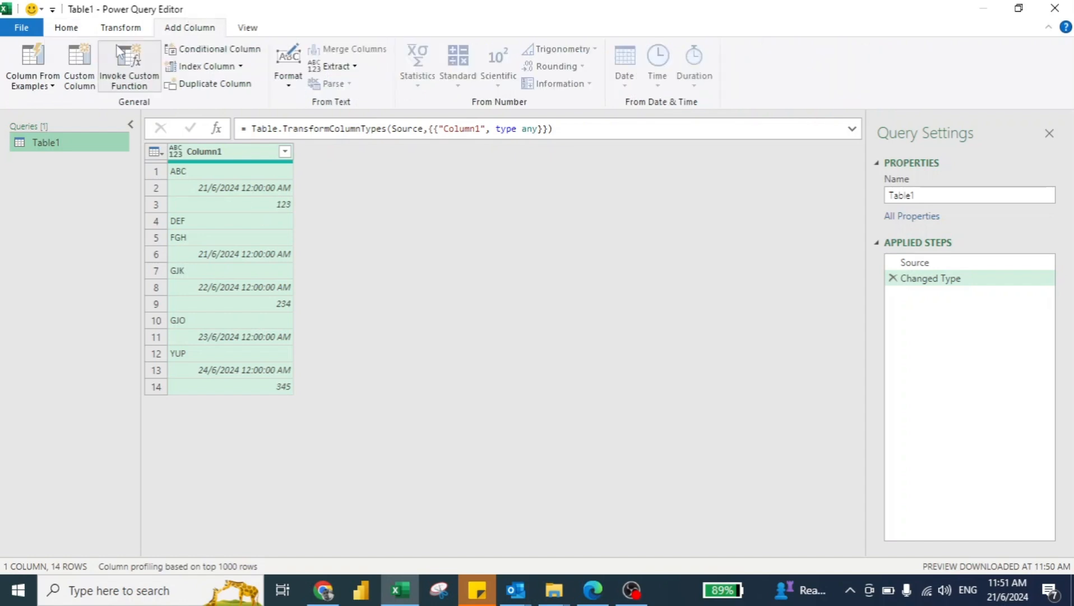
left_click(83, 63)
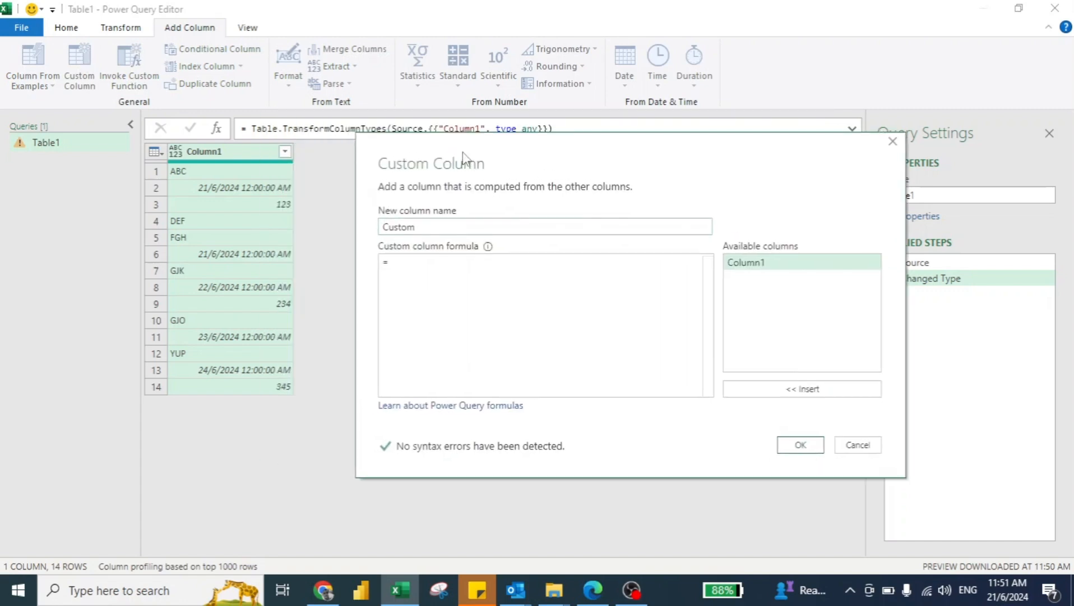
left_click_drag(422, 226, 382, 229)
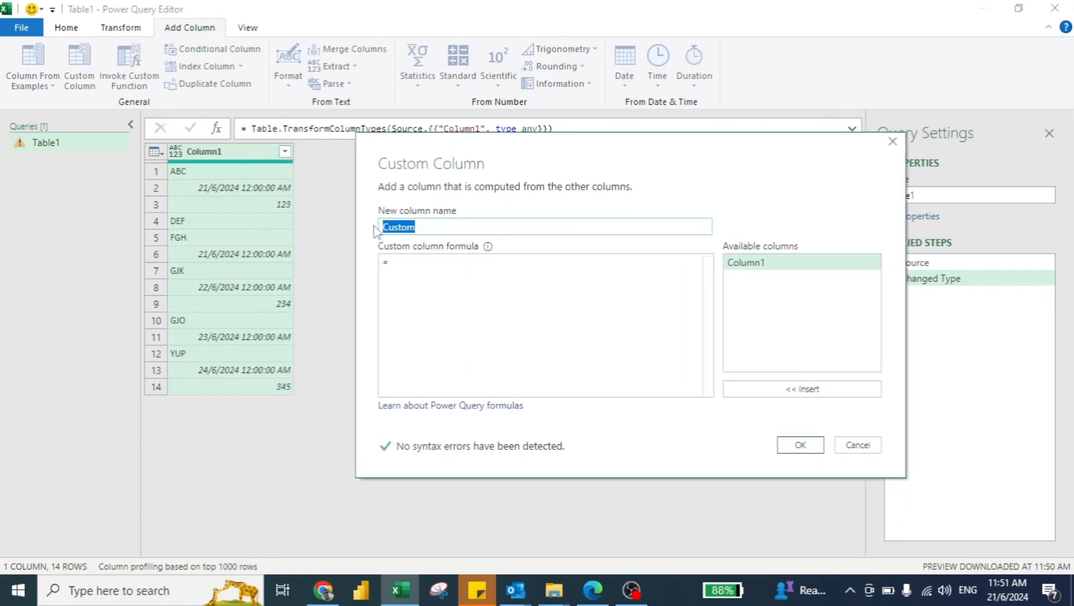
type("Company")
Begin the Company column's formula with the condition if Value.Type([Column1]) = type text.
left_click(419, 267)
type("if ")
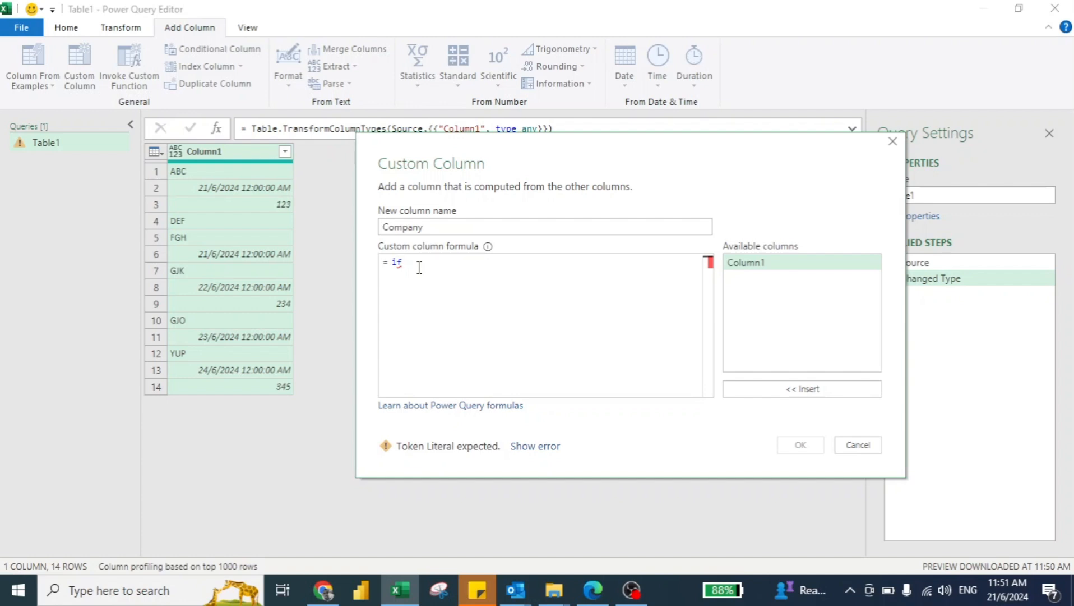
type("value")
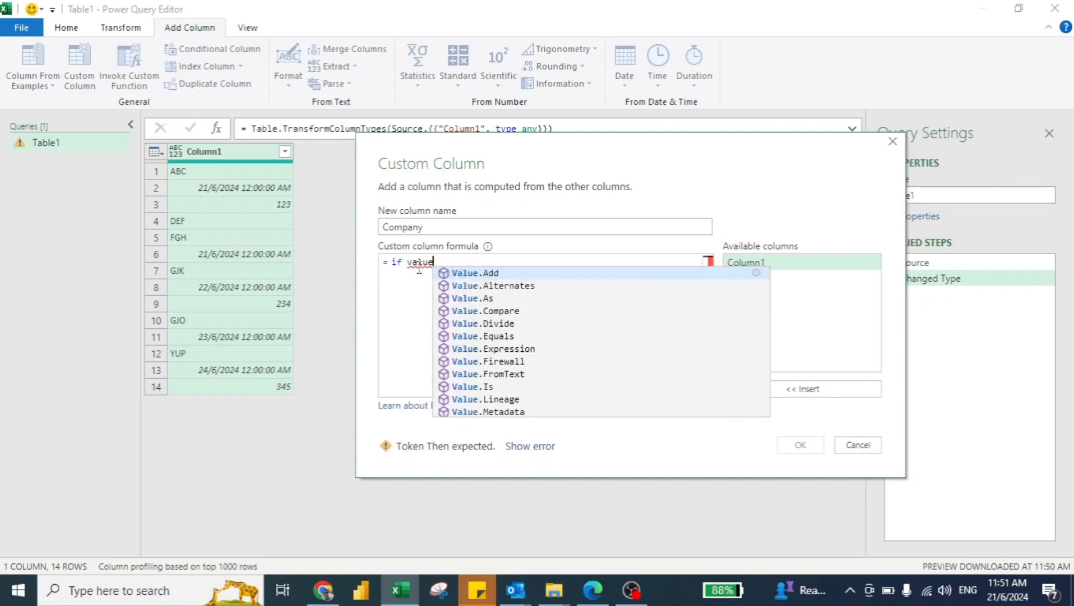
type("ty")
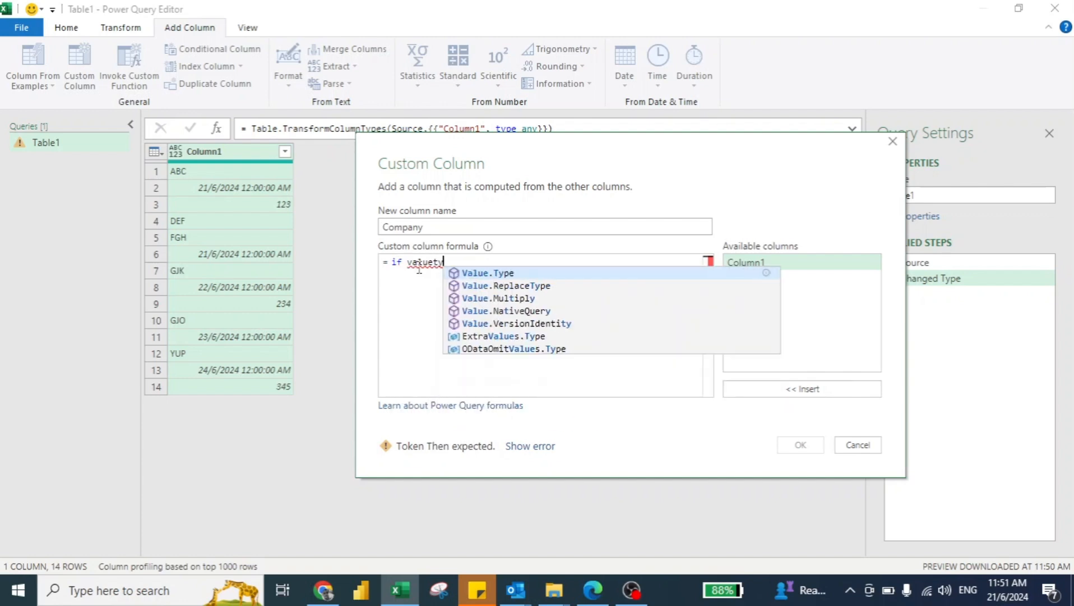
key("Tab")
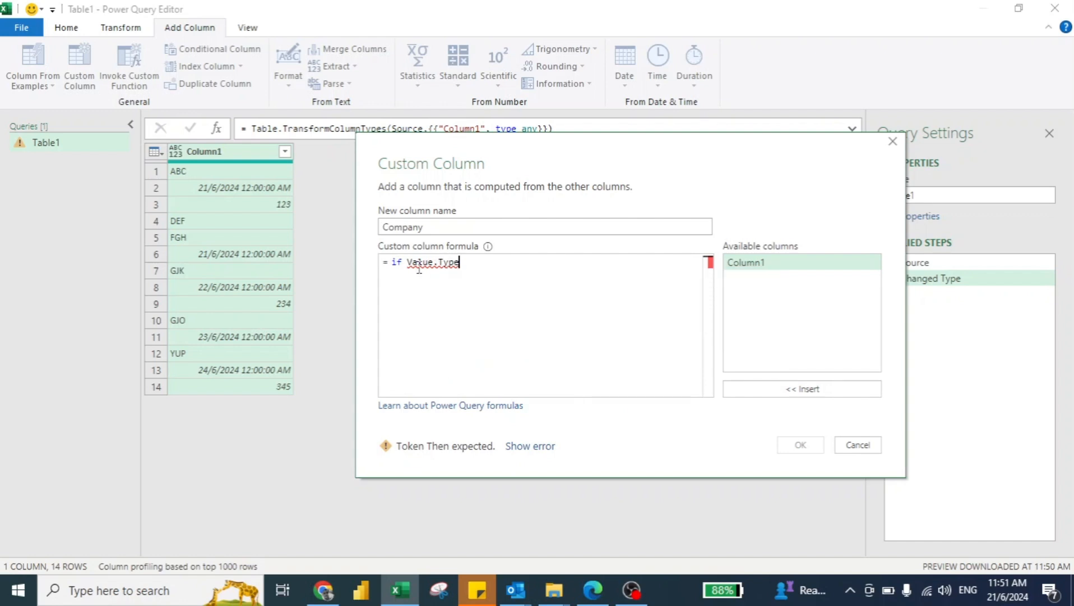
type("(")
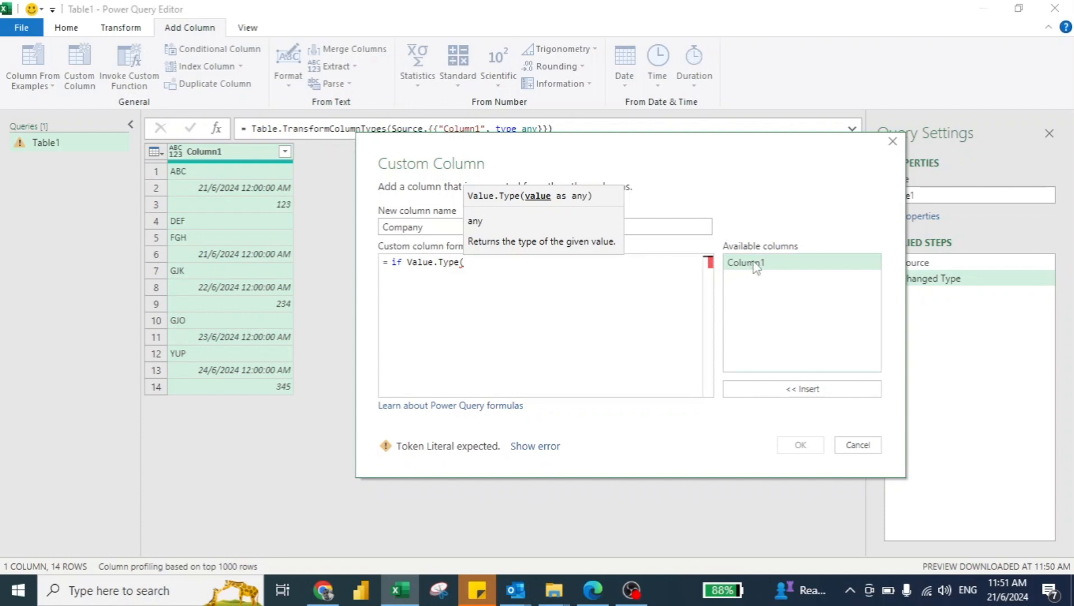
left_click(799, 390)
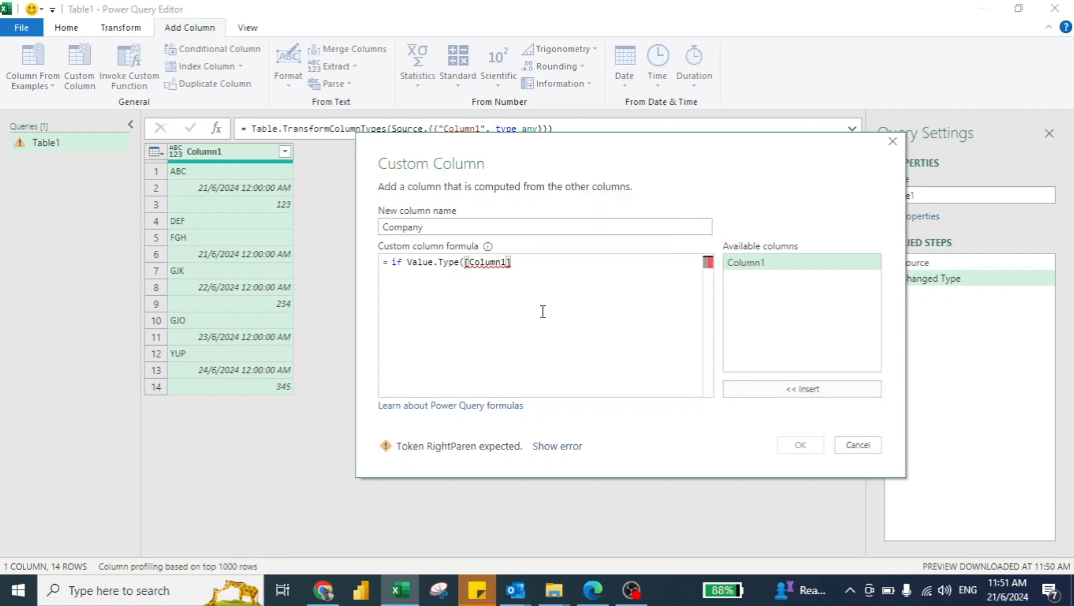
type(")")
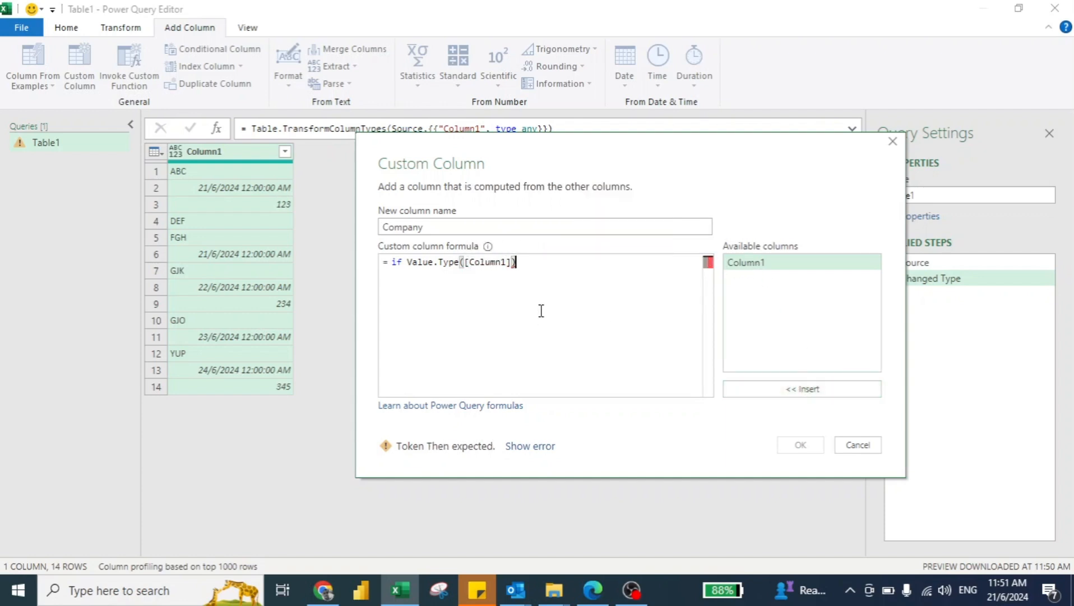
type(" = typ")
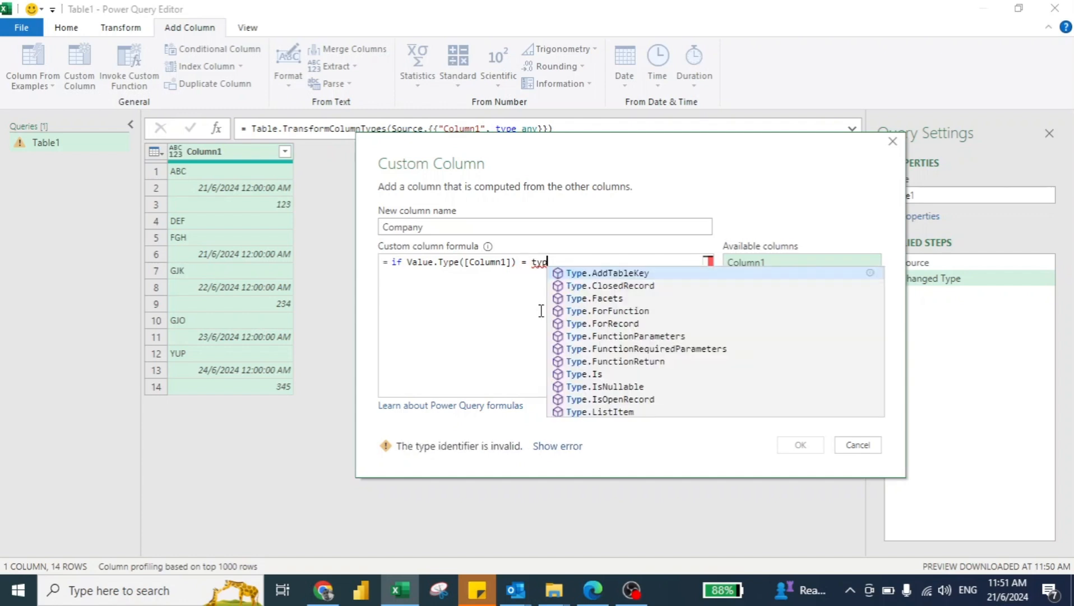
type("e text")
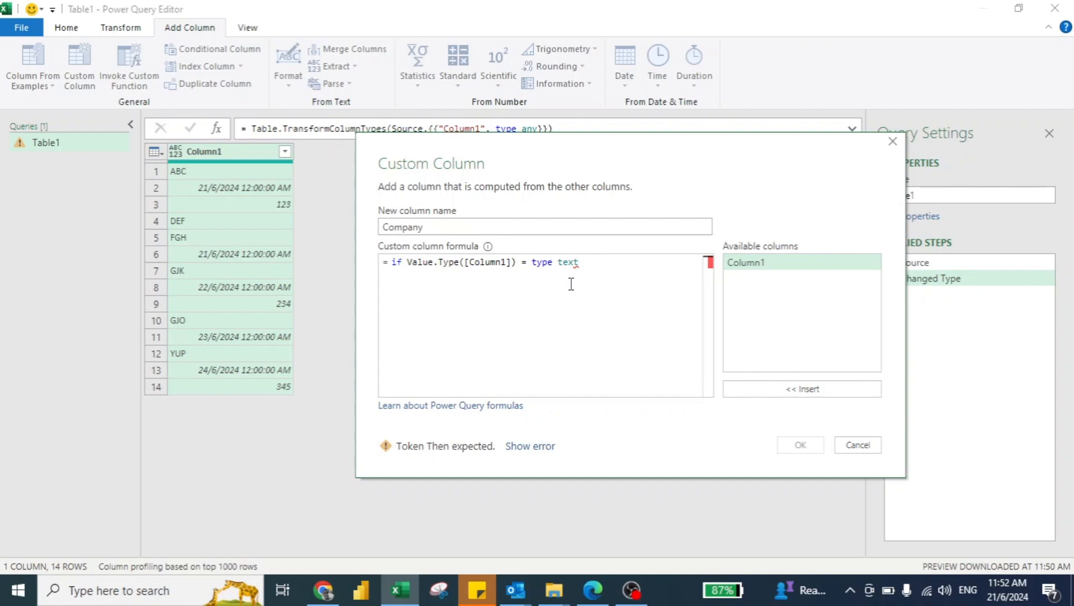
Complete the formula with then "Company" else null and add the Company column to the query.
type("then ")
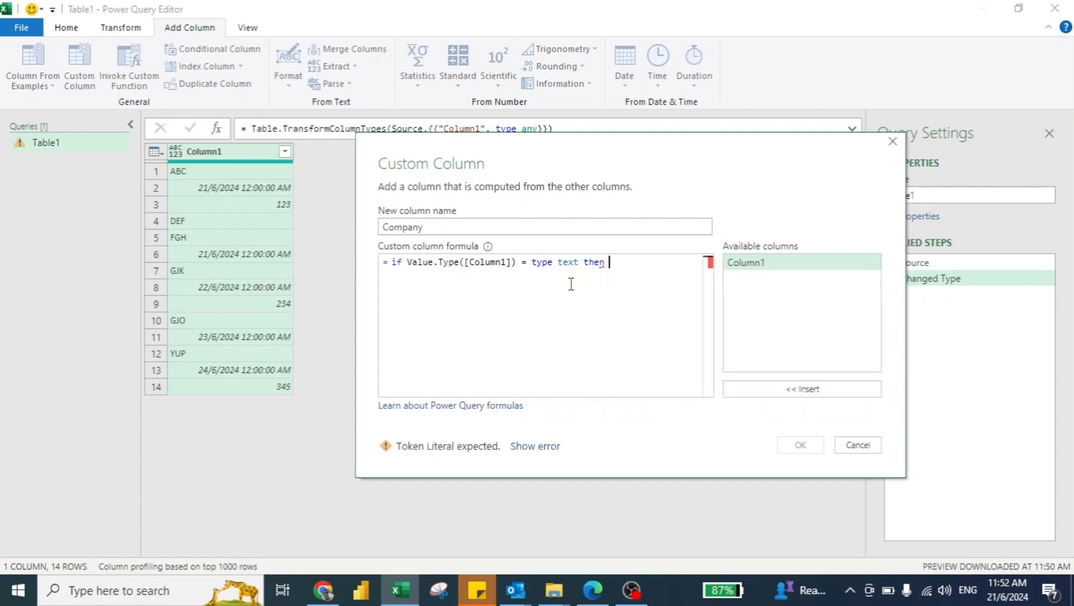
type("\"Company")
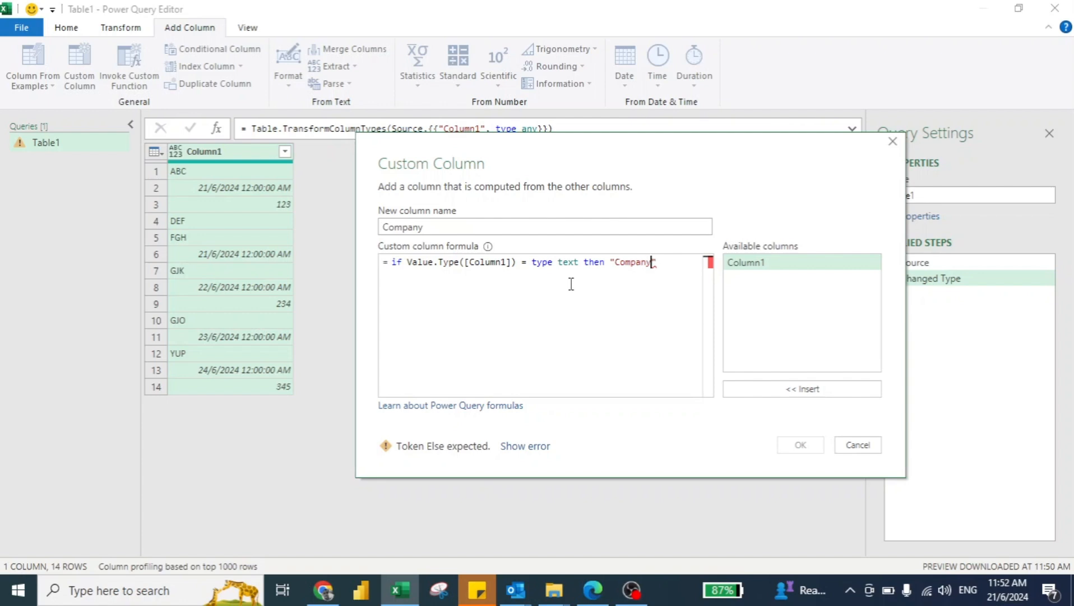
type("\" else null")
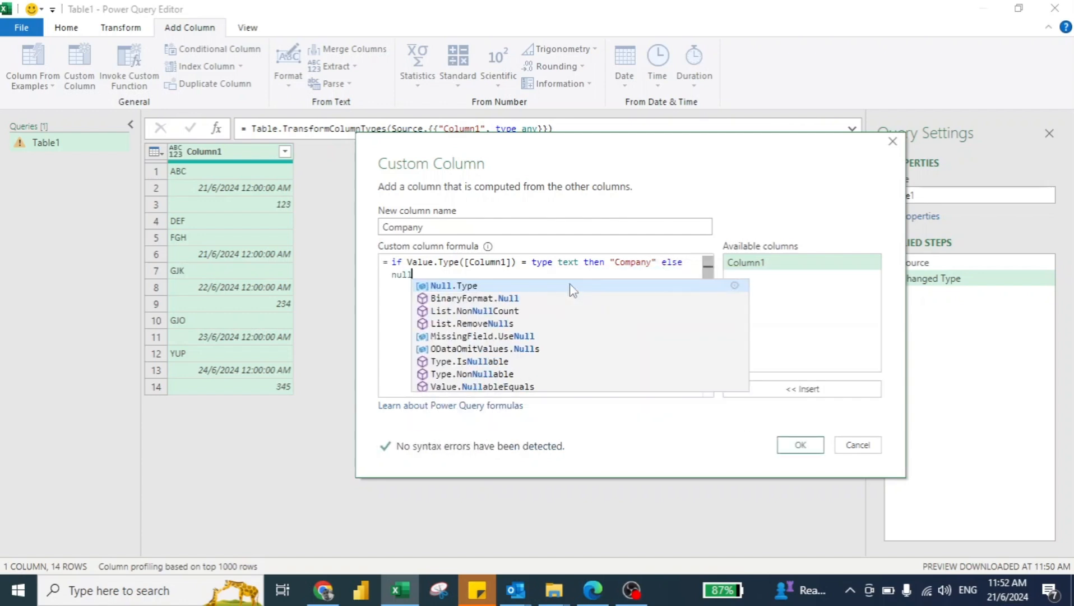
key("Escape")
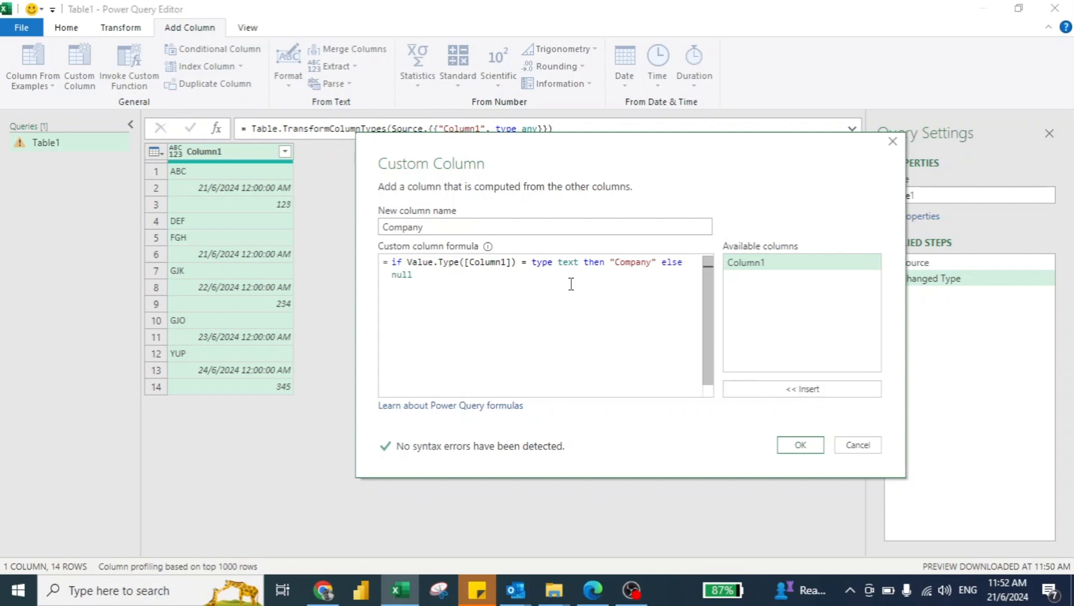
left_click(804, 444)
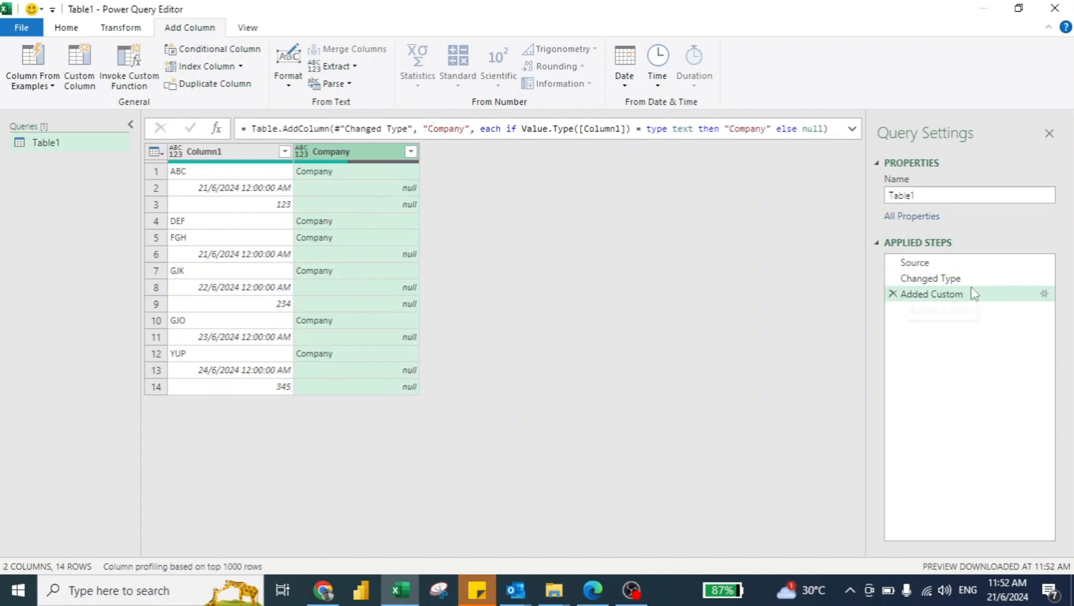
Reopen the Company custom column's definition and copy its whole formula for reuse.
left_click(1044, 294)
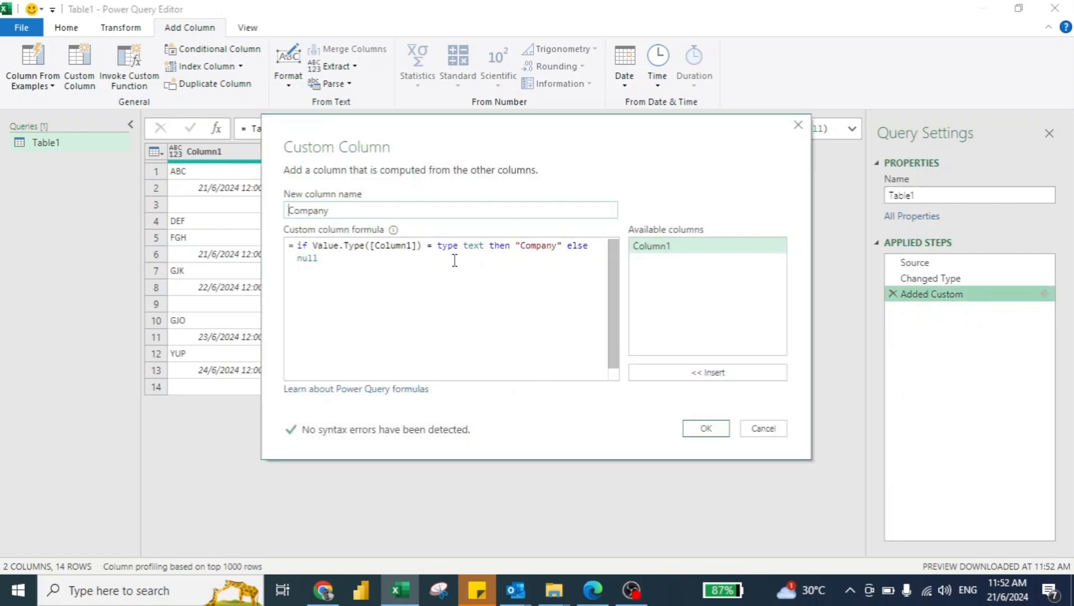
left_click(455, 260)
key("ctrl+a")
key("ctrl+c")
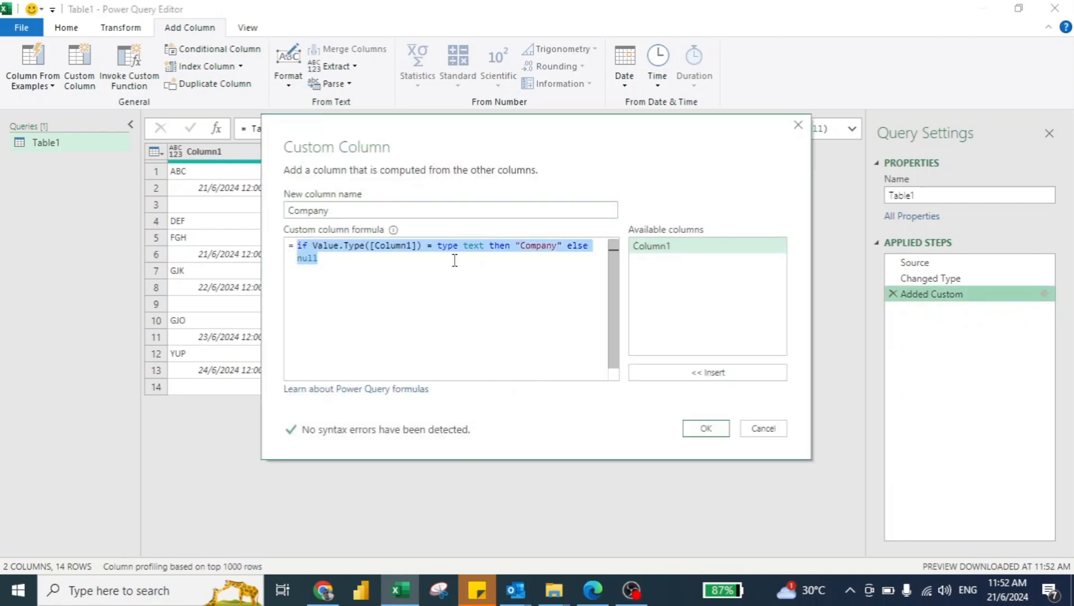
left_click(708, 429)
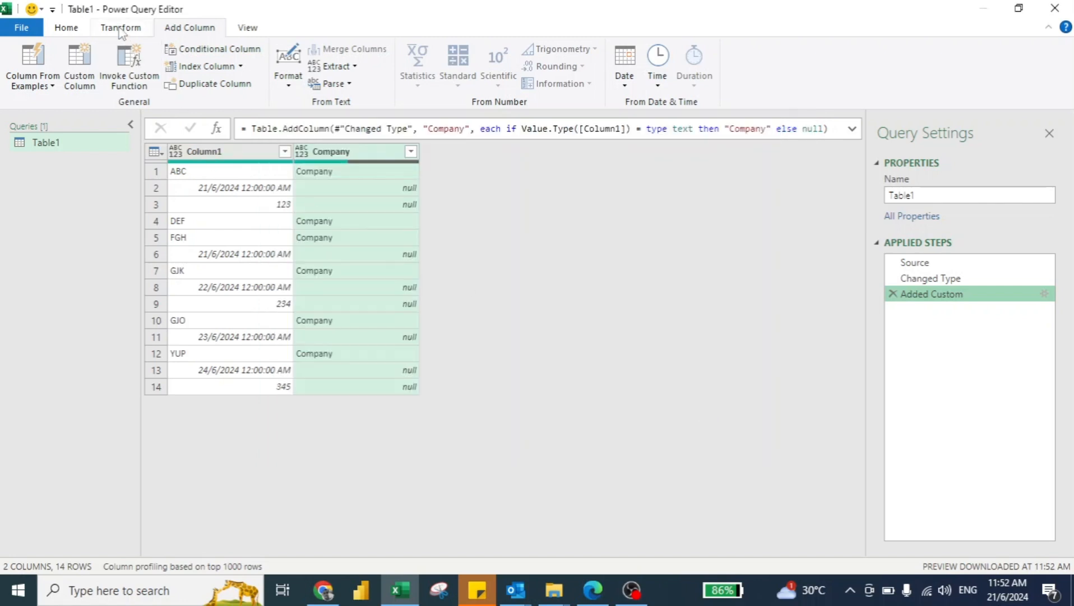
Start another custom column named Date and paste the copied Company formula into it.
left_click(89, 54)
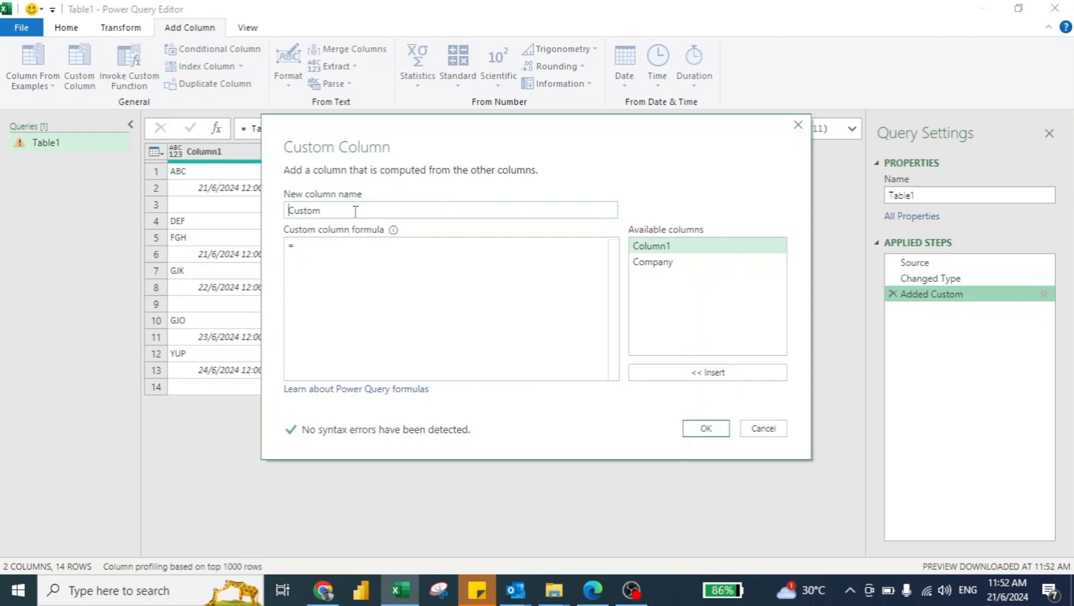
double_click(355, 211)
key("BackSpace")
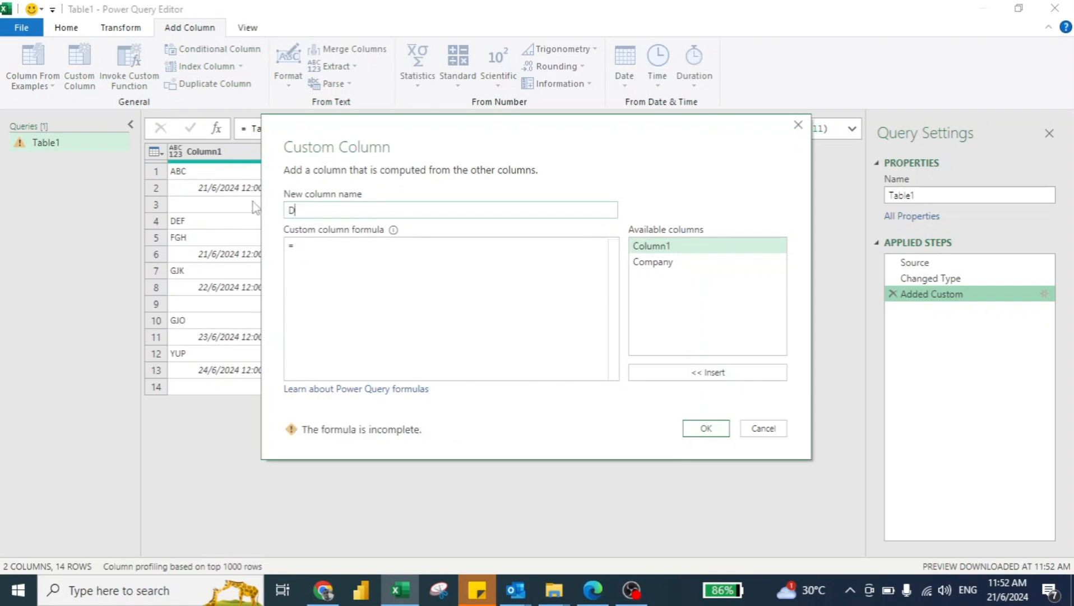
left_click(307, 244)
key("ctrl+v")
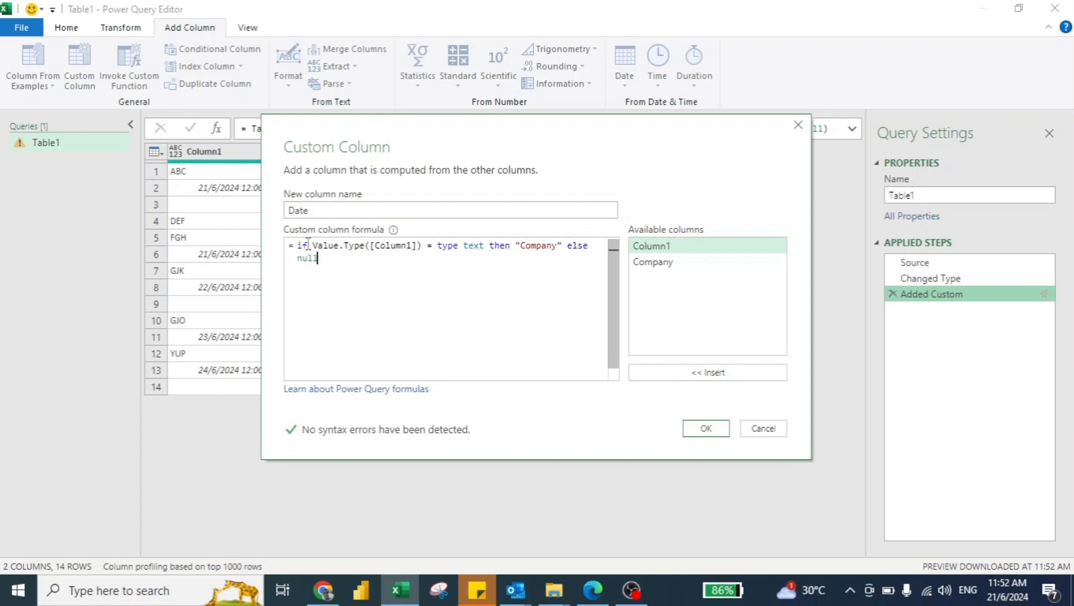
Adapt the pasted formula to test for type date and return "Date", and add the Date column.
left_click(485, 245)
key("ctrl+shift+Left")
type("date")
key("ctrl+Right")
key("ctrl+shift+Left")
type("Das")
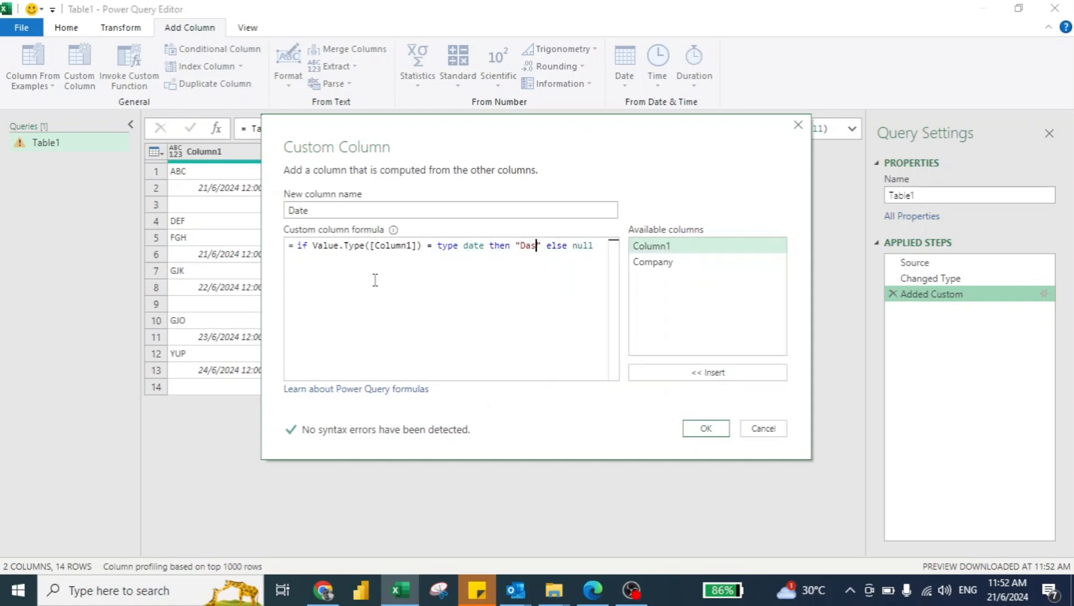
key("BackSpace")
type("te")
left_click(705, 428)
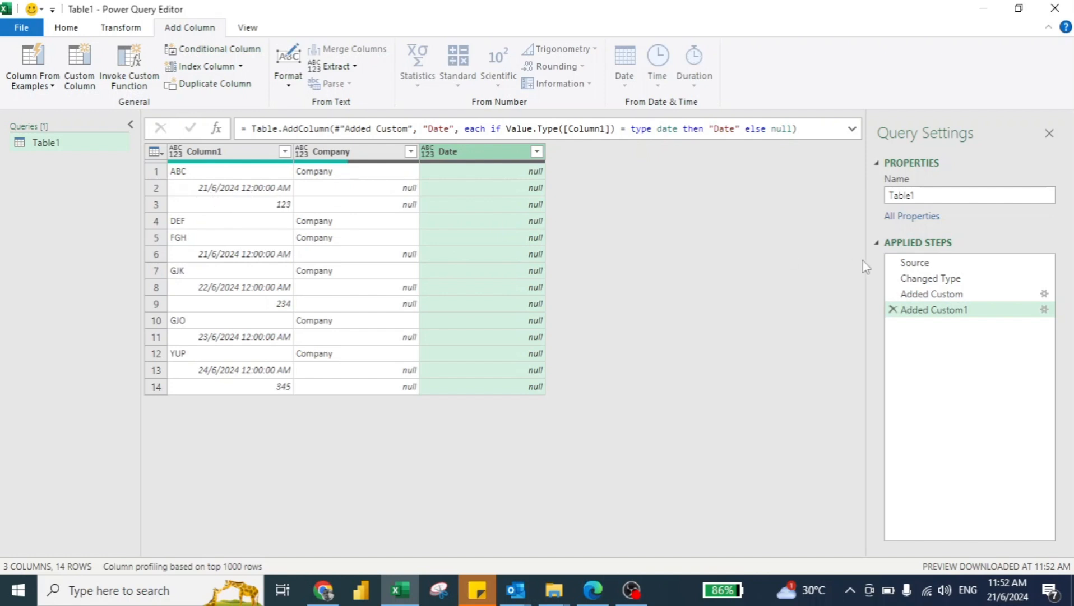
Edit the Date column's formula so that it tests for type datetime.
left_click(1044, 310)
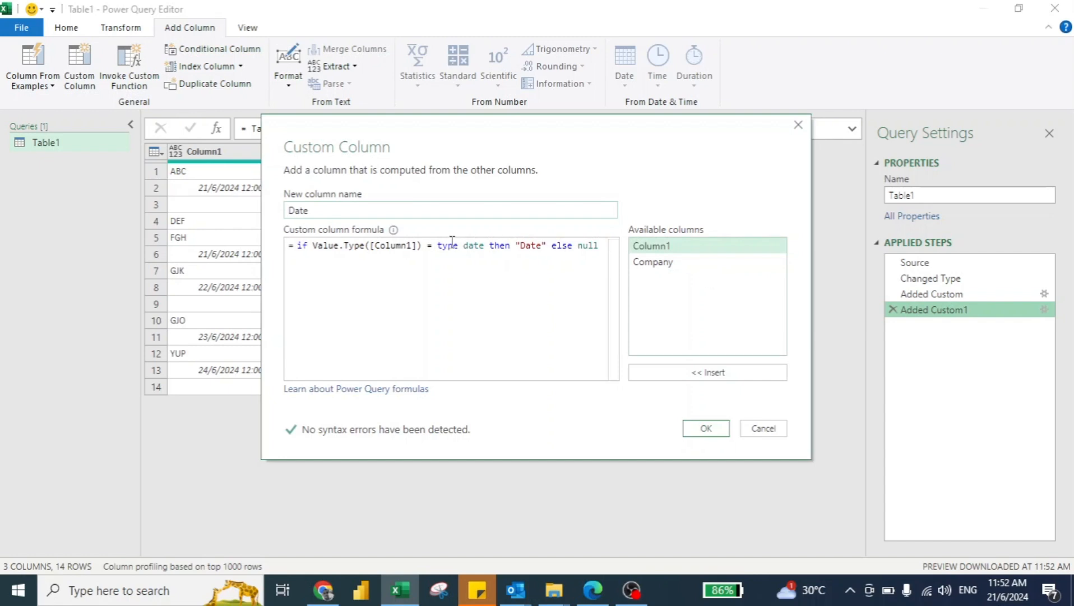
left_click(480, 248)
type("time")
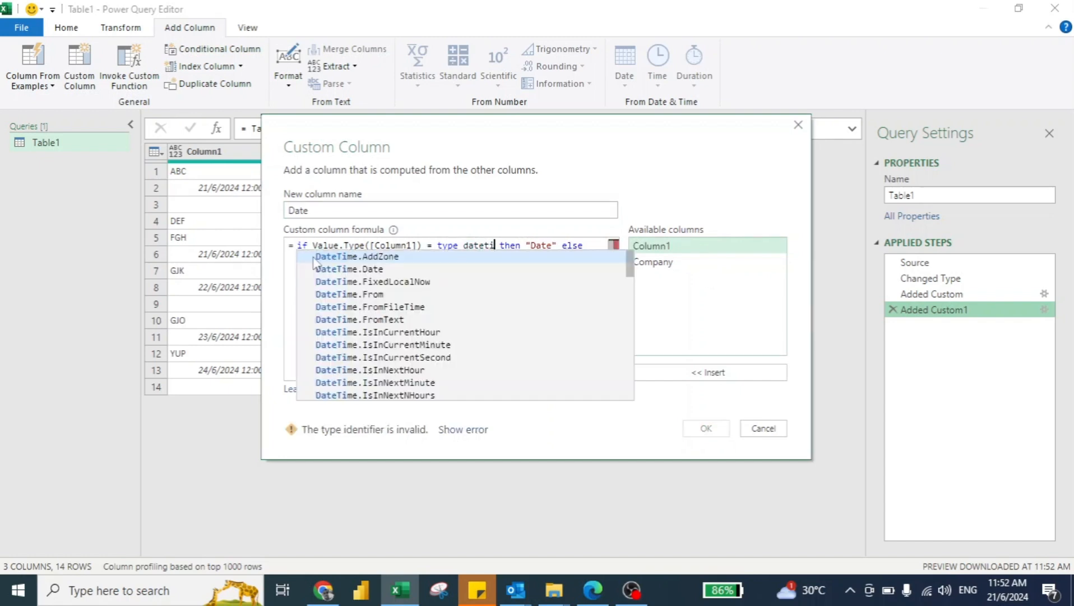
left_click(706, 429)
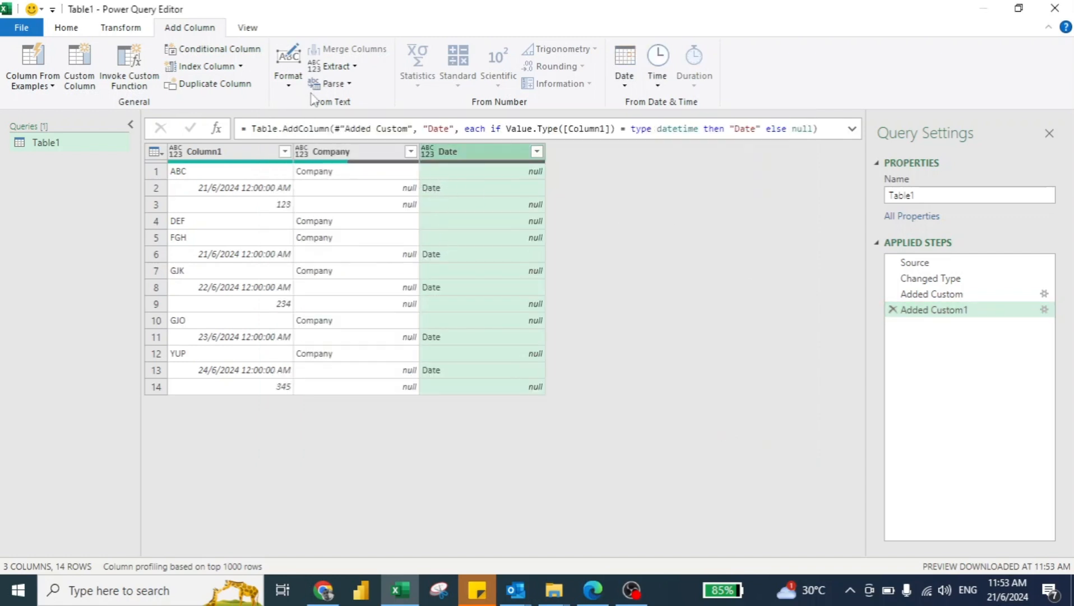
Start a third custom column and paste the copied Company formula into it, keeping the source data in view.
left_click(79, 54)
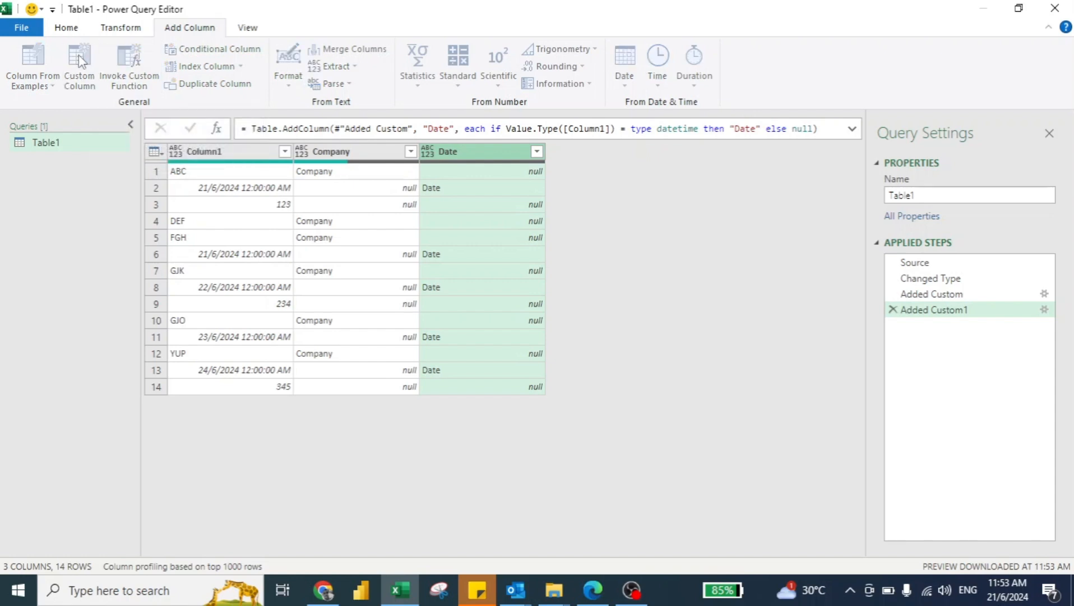
left_click(322, 248)
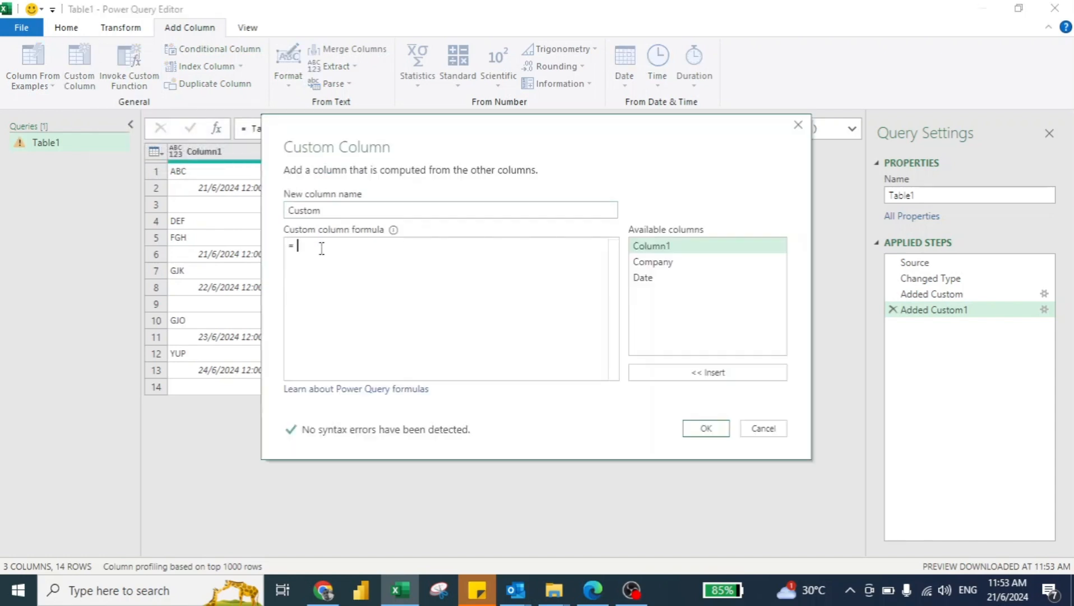
key("ctrl+v")
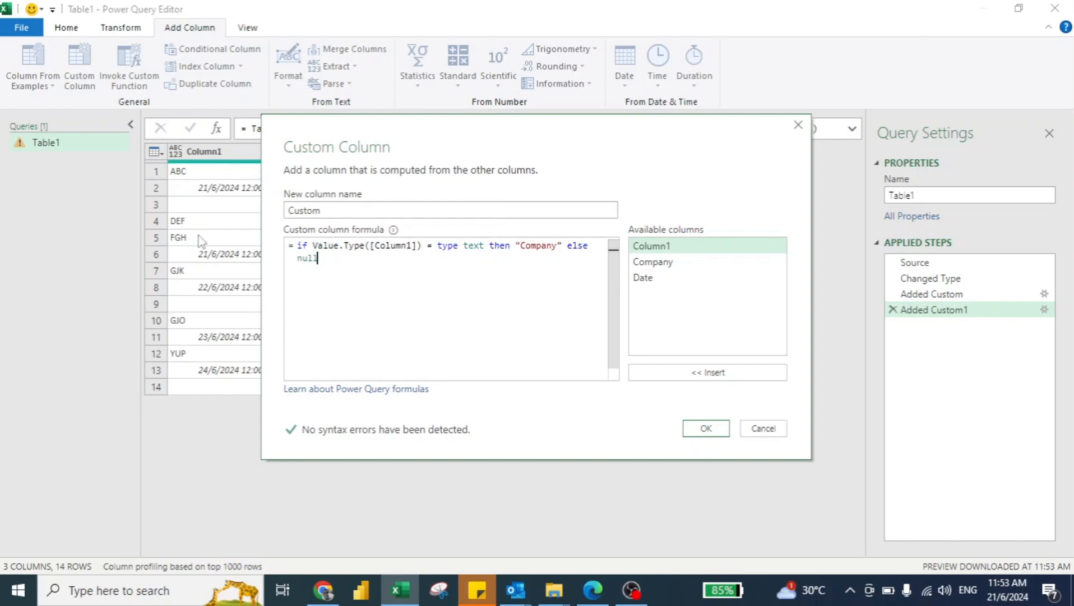
left_click_drag(366, 134, 495, 142)
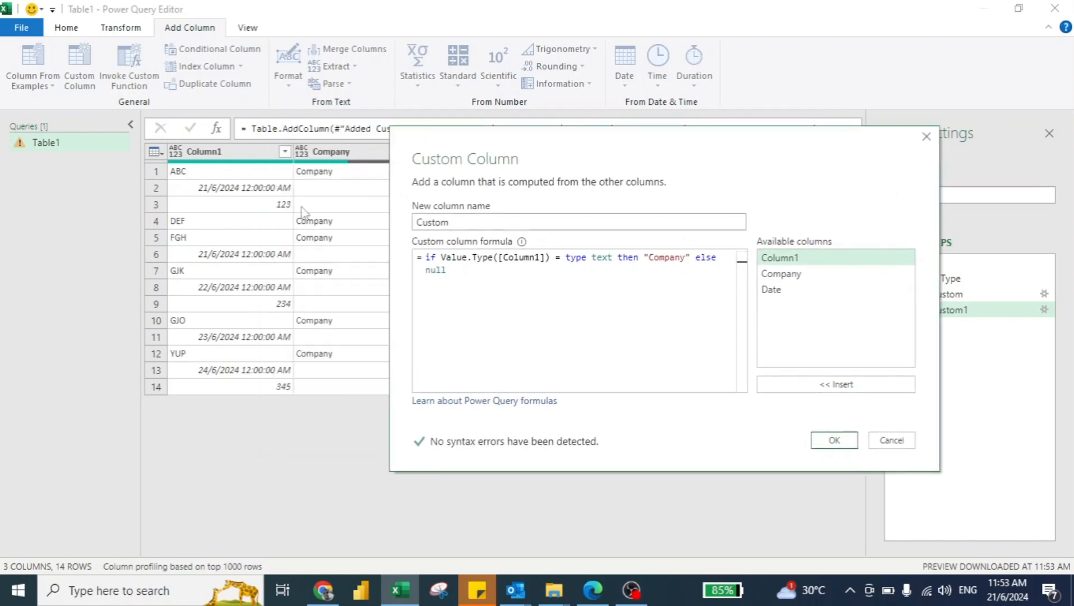
Adapt the pasted formula to test for type number and return "Sales", and add the custom column.
double_click(603, 259)
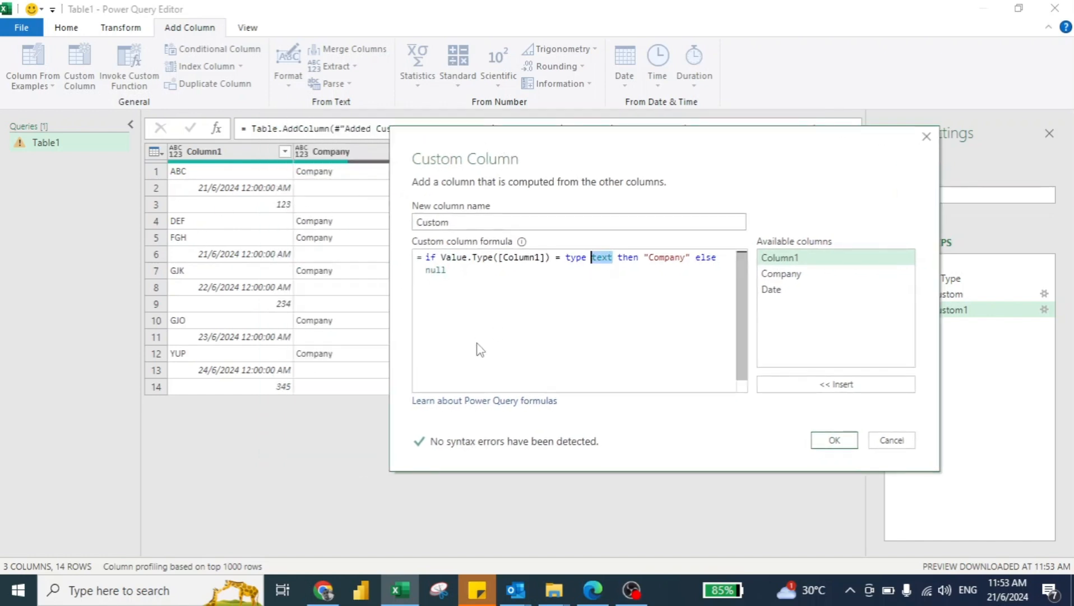
type("number")
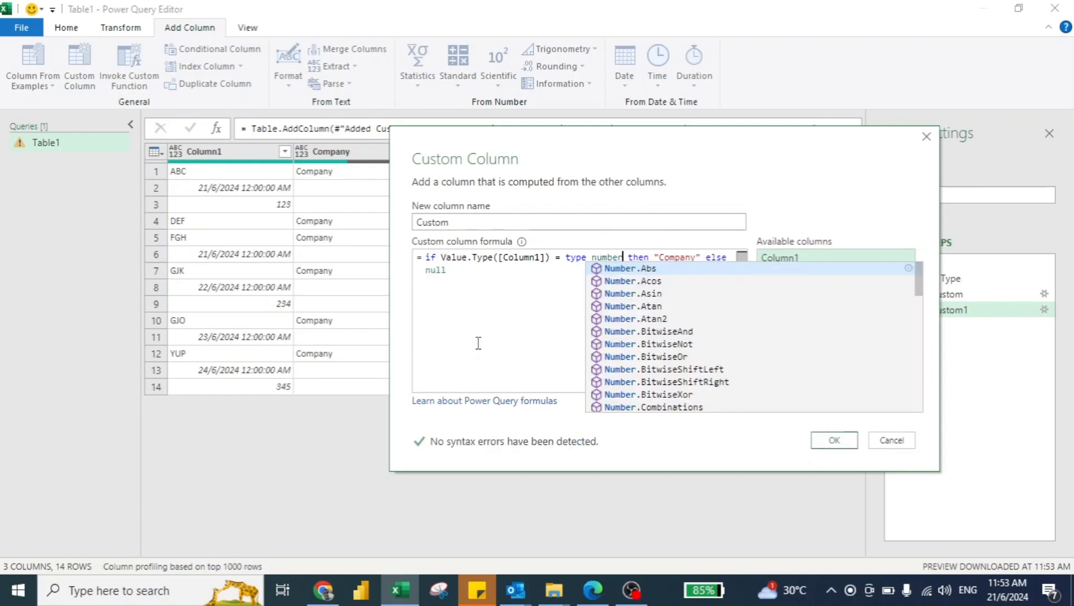
key("Right")
key("Right")
key("ctrl+shift+Right")
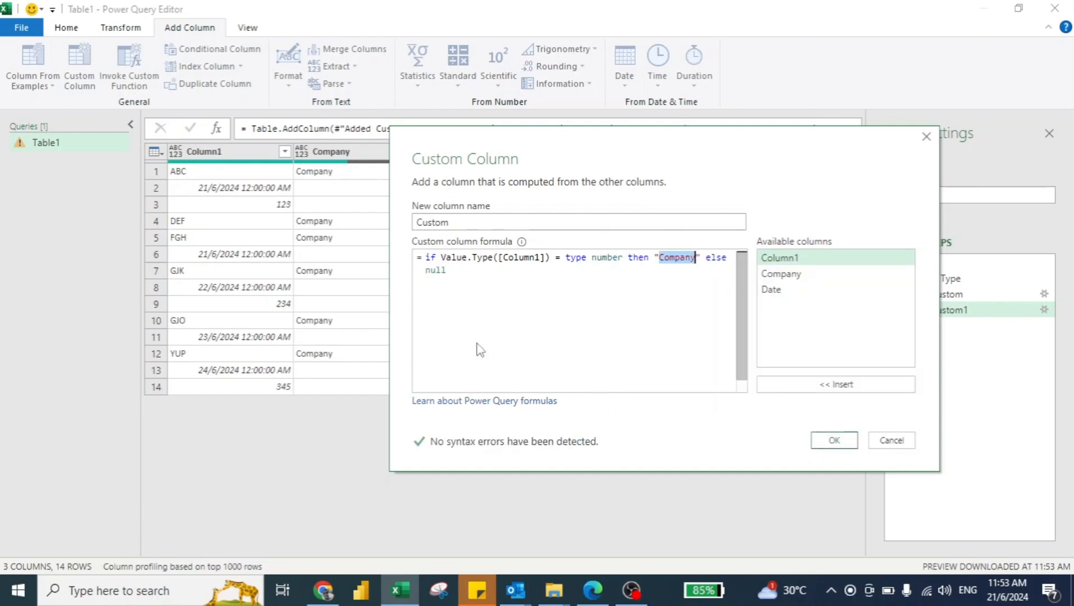
key("BackSpace")
type("Sales")
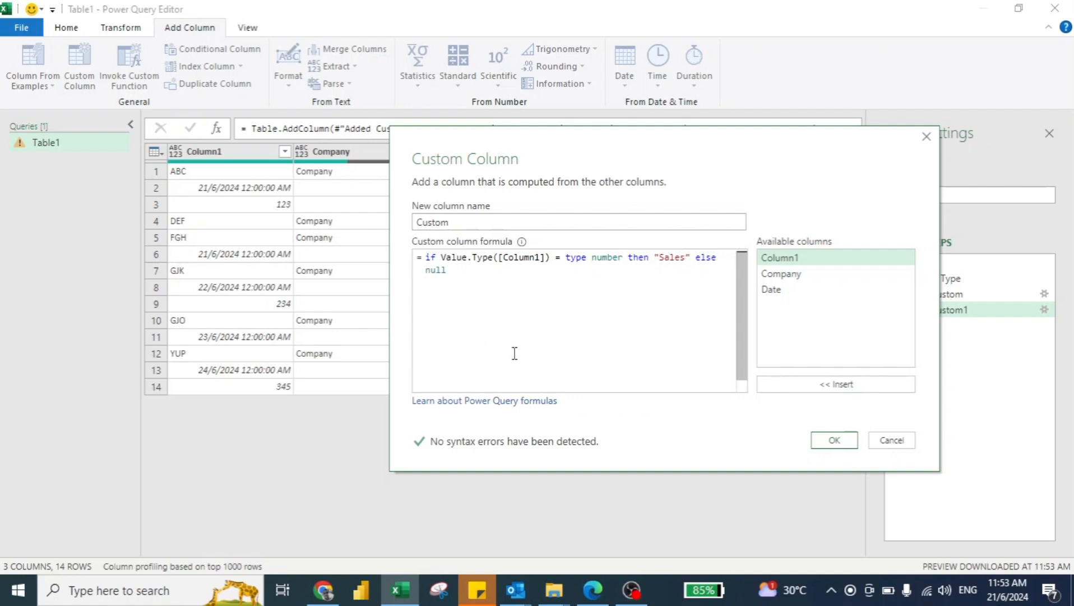
left_click(836, 442)
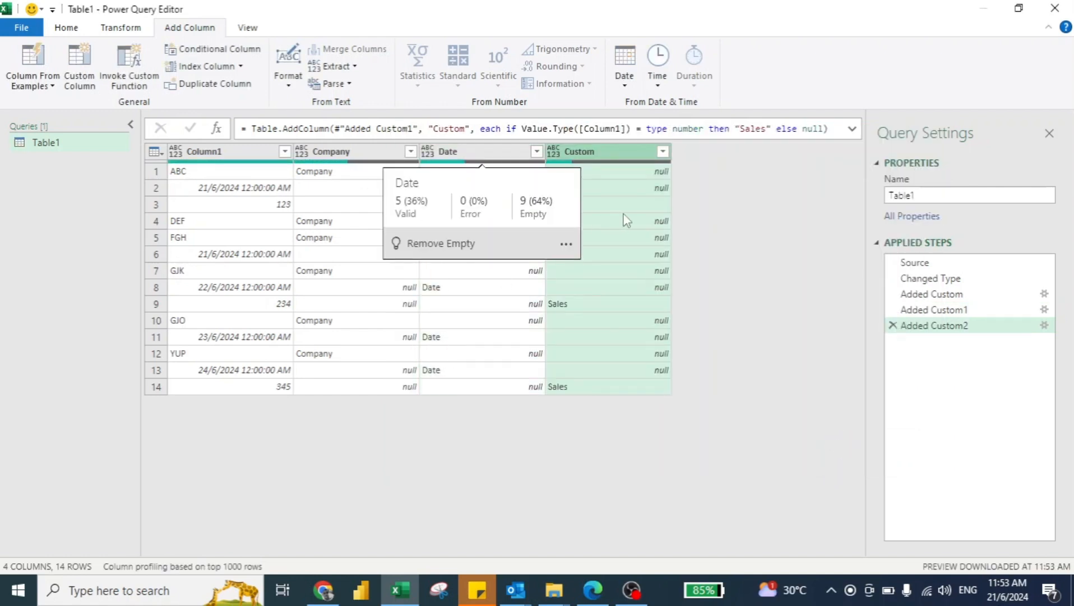
Merge the Company, Date and Custom columns with no separator into one column named Merged.
left_click(342, 155)
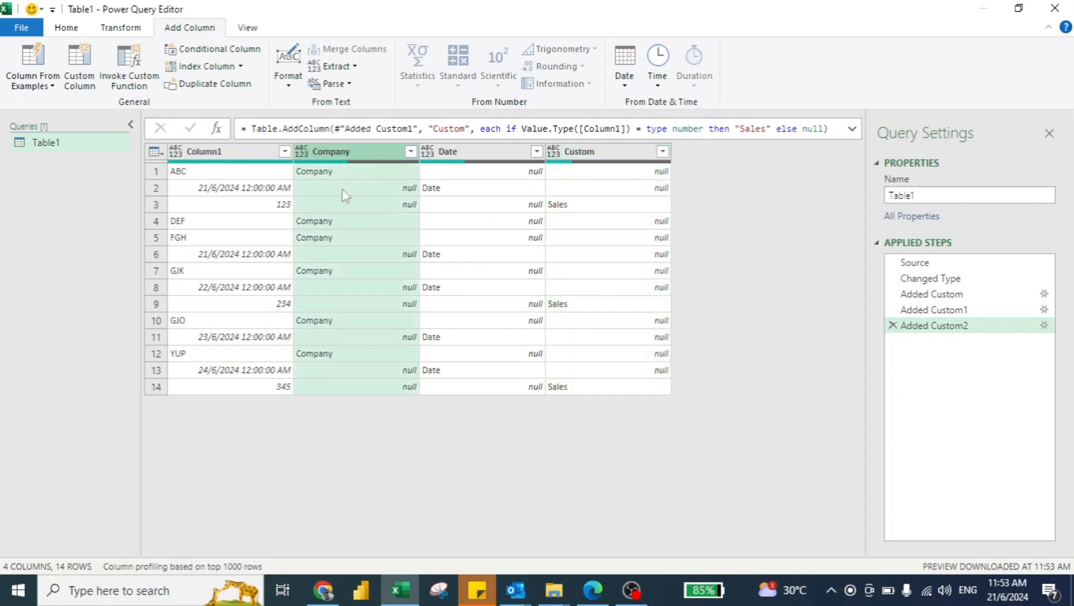
left_click(616, 154, "shift")
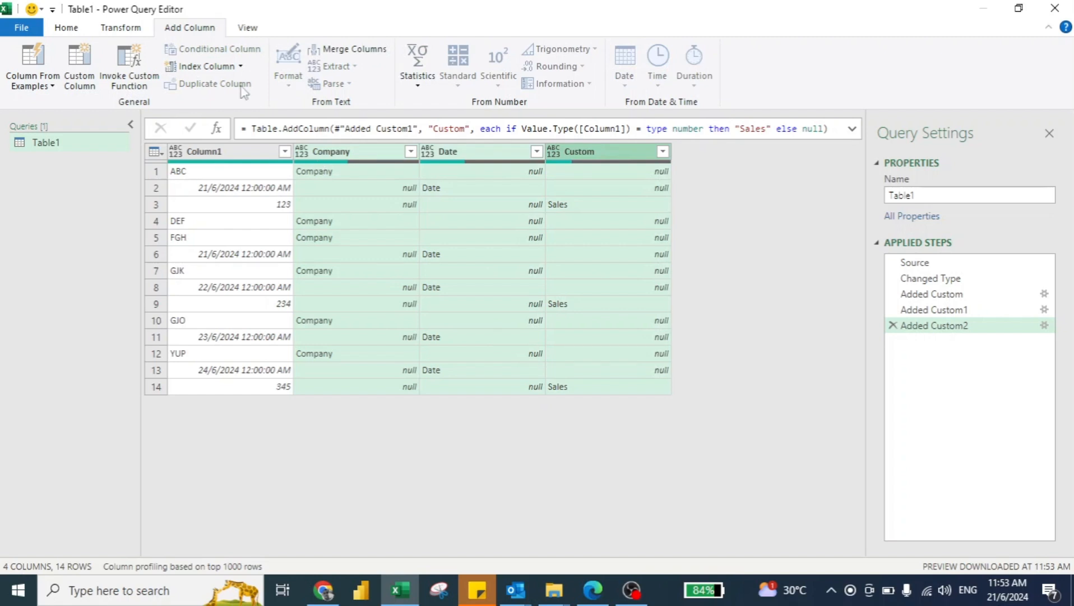
left_click(120, 29)
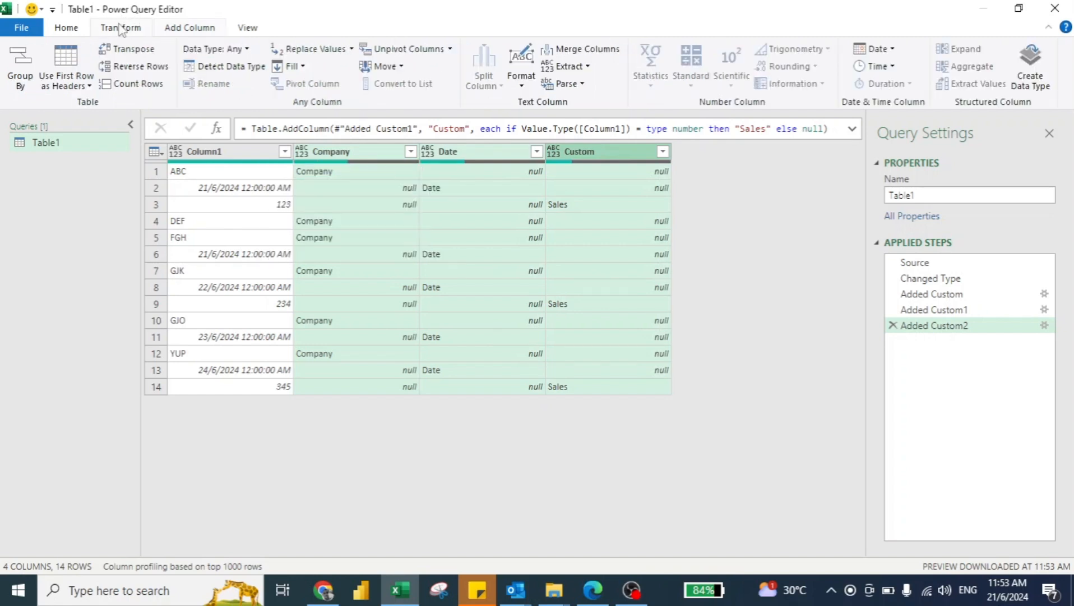
left_click(576, 51)
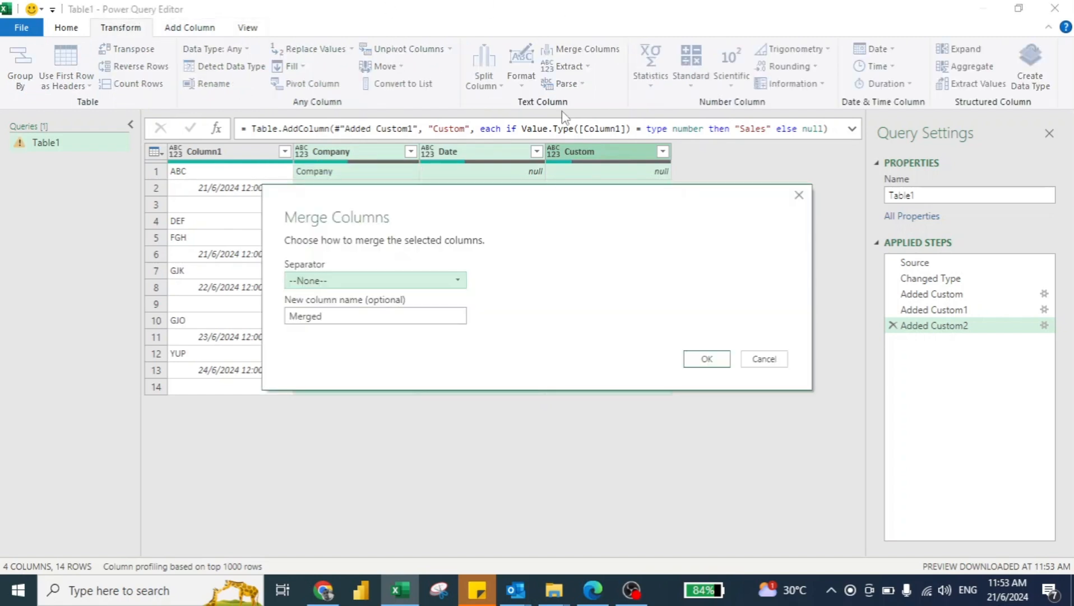
left_click(706, 358)
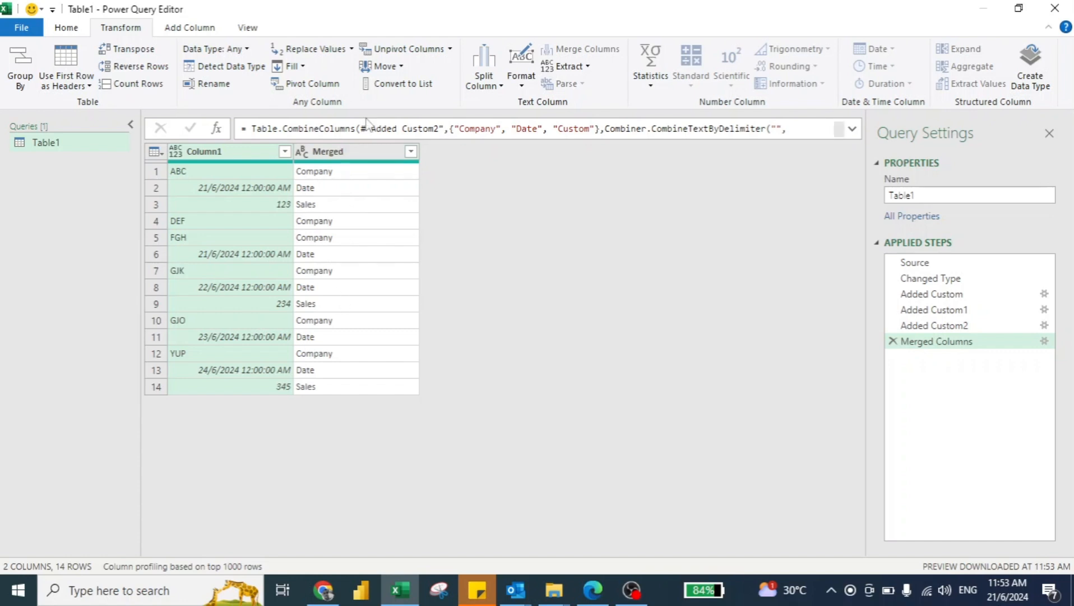
Try pivoting the Merged column with Column1 as values and Don't Aggregate, and delete that pivot step.
left_click(357, 155)
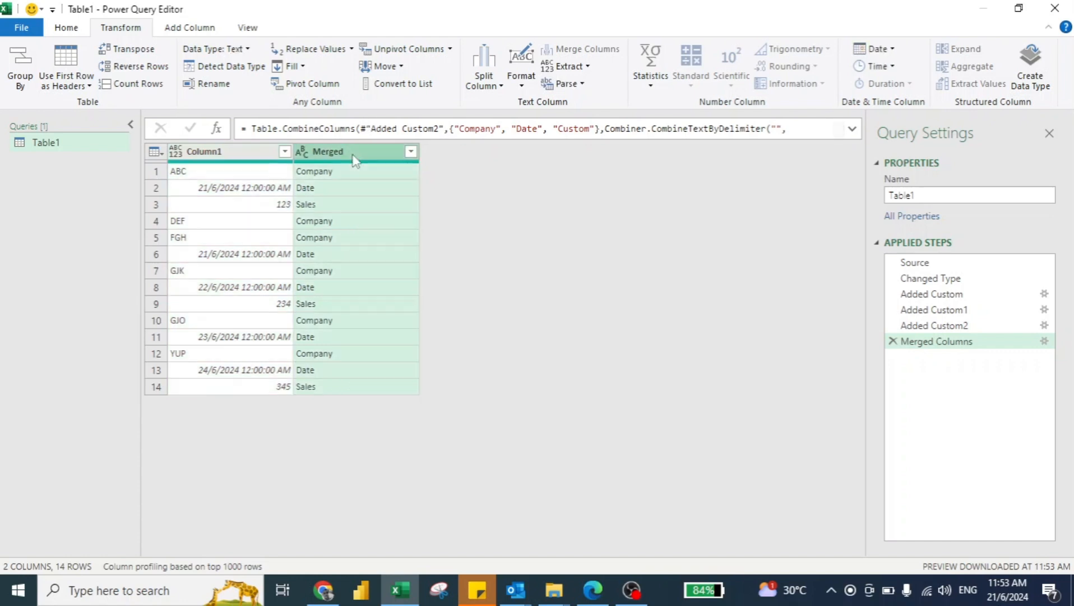
left_click(321, 85)
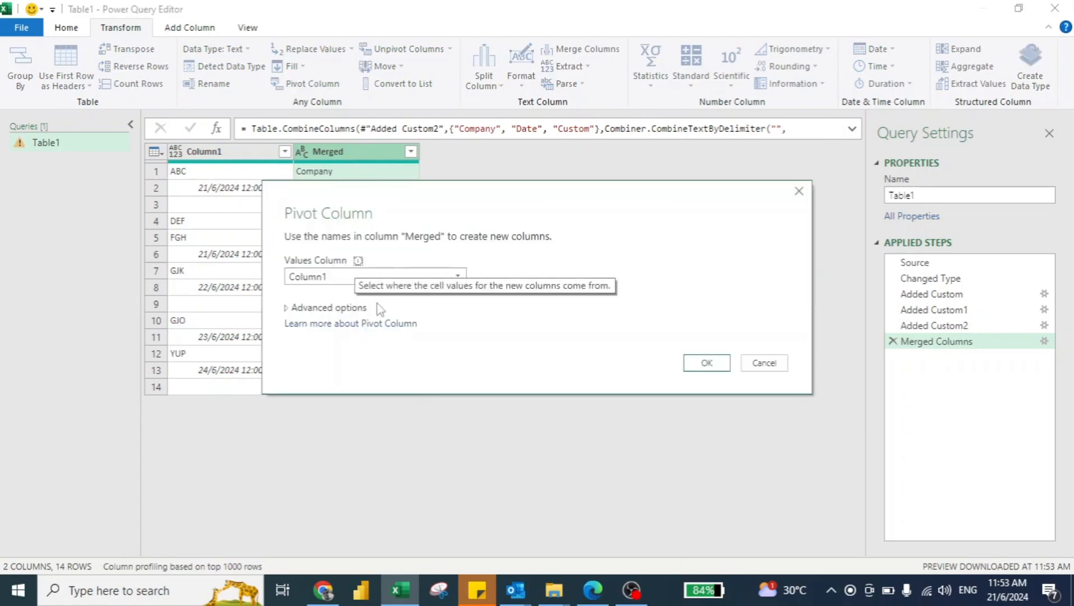
left_click(289, 308)
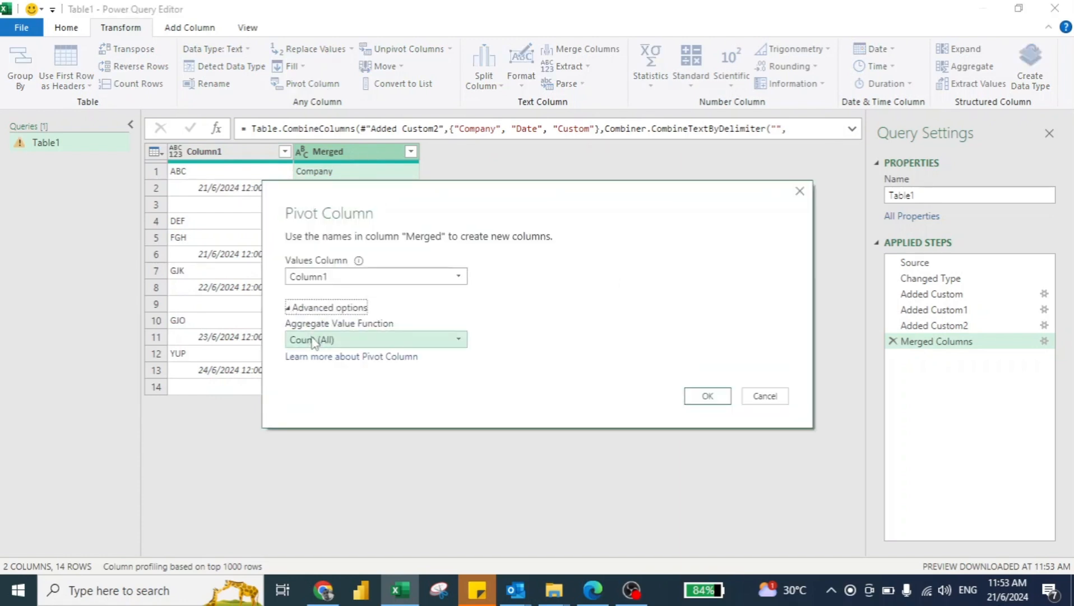
left_click(312, 336)
left_click(320, 391)
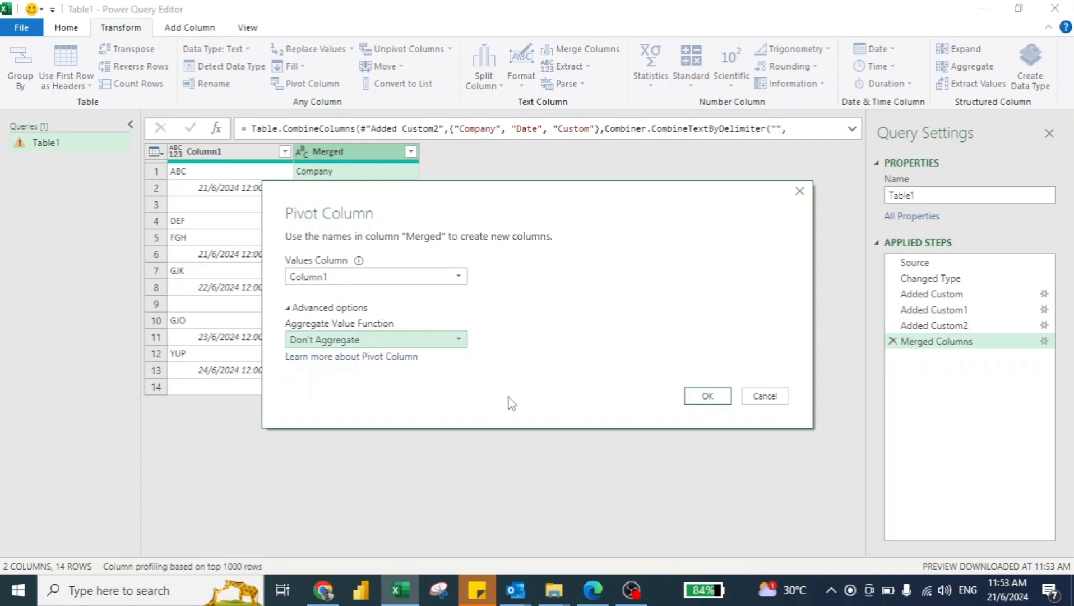
left_click(697, 397)
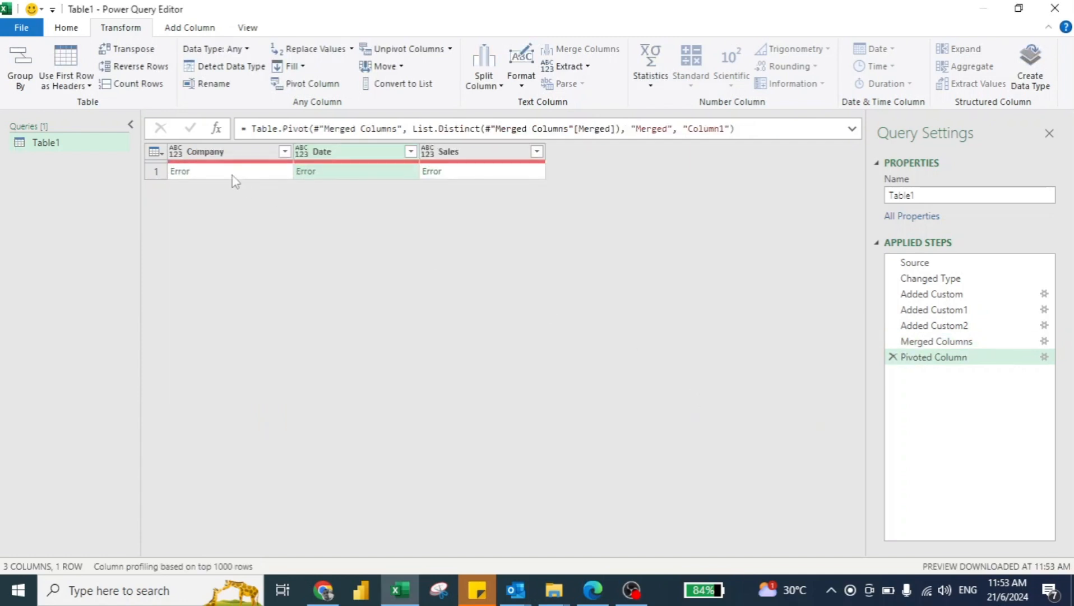
left_click(894, 357)
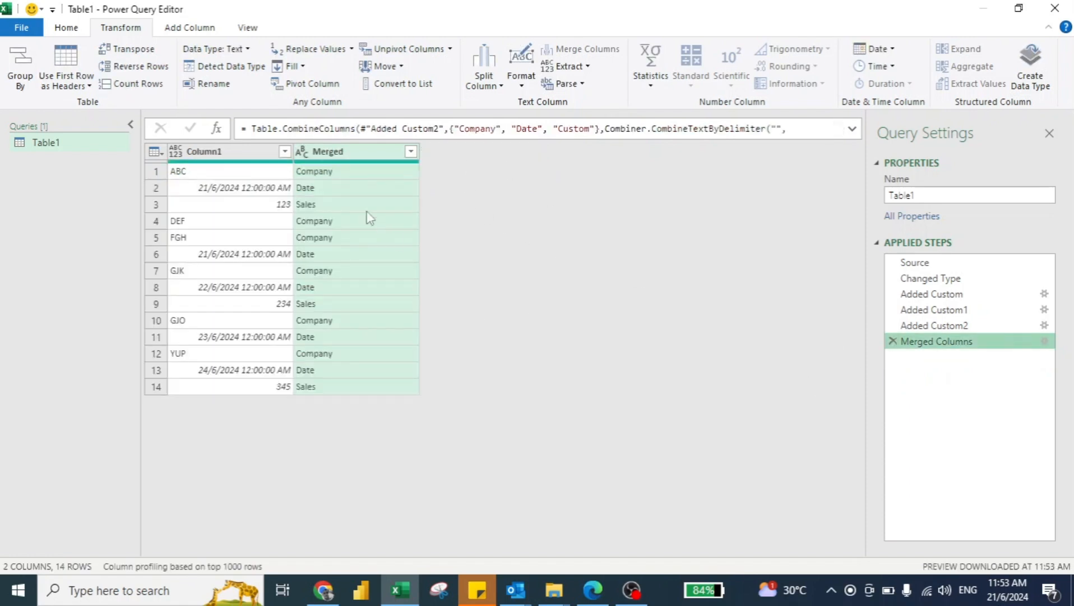
Add an index column starting from 0 to the merged table.
left_click(188, 31)
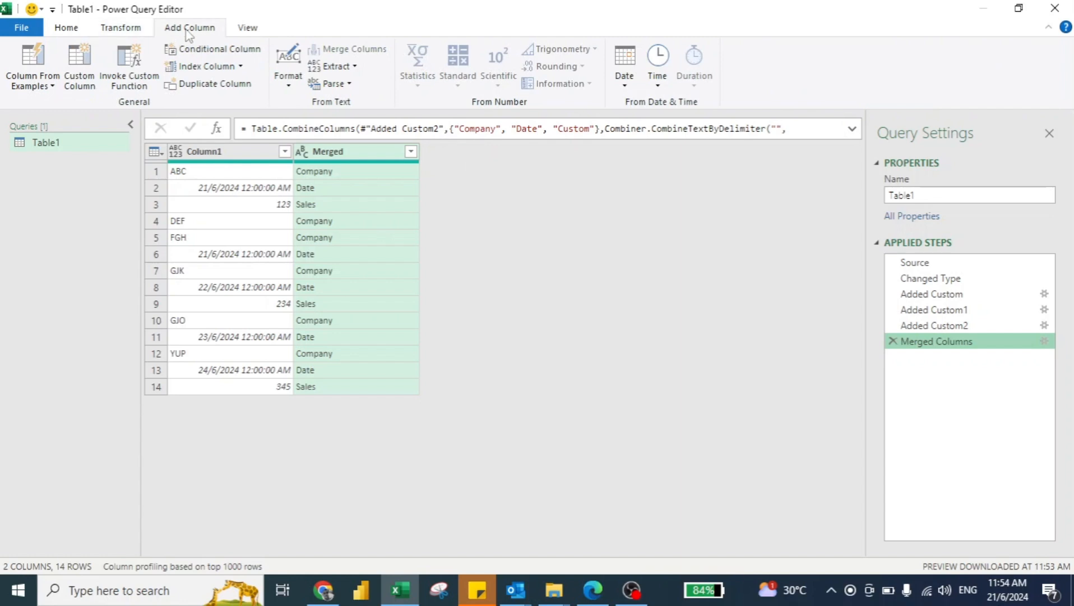
left_click(196, 66)
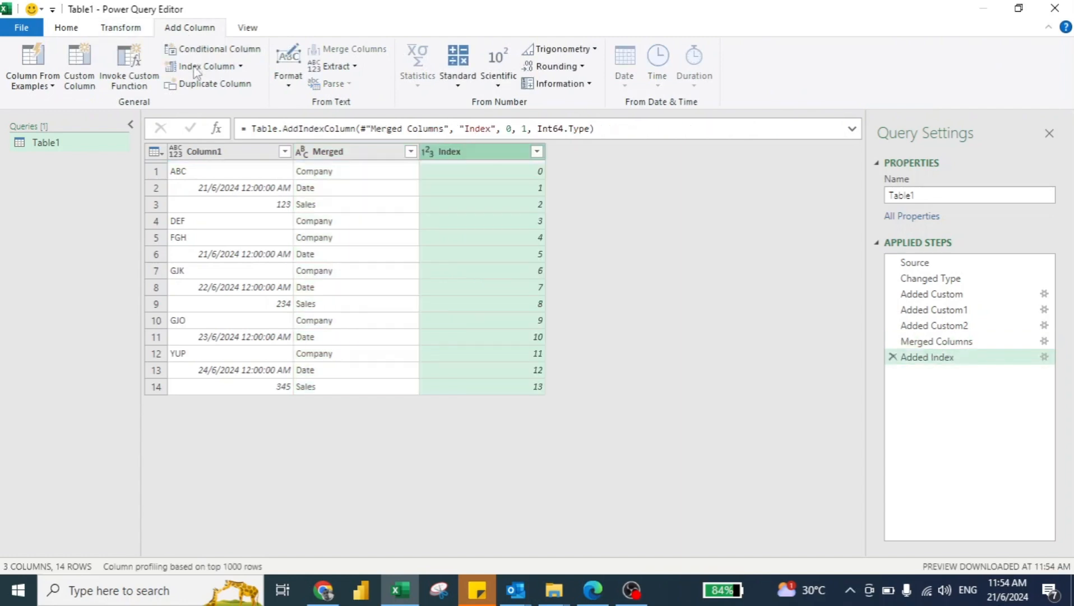
Try pivoting Merged alongside the index column, using Column1 values without aggregation, and remove the resulting pivot step.
left_click(328, 152)
left_click(121, 31)
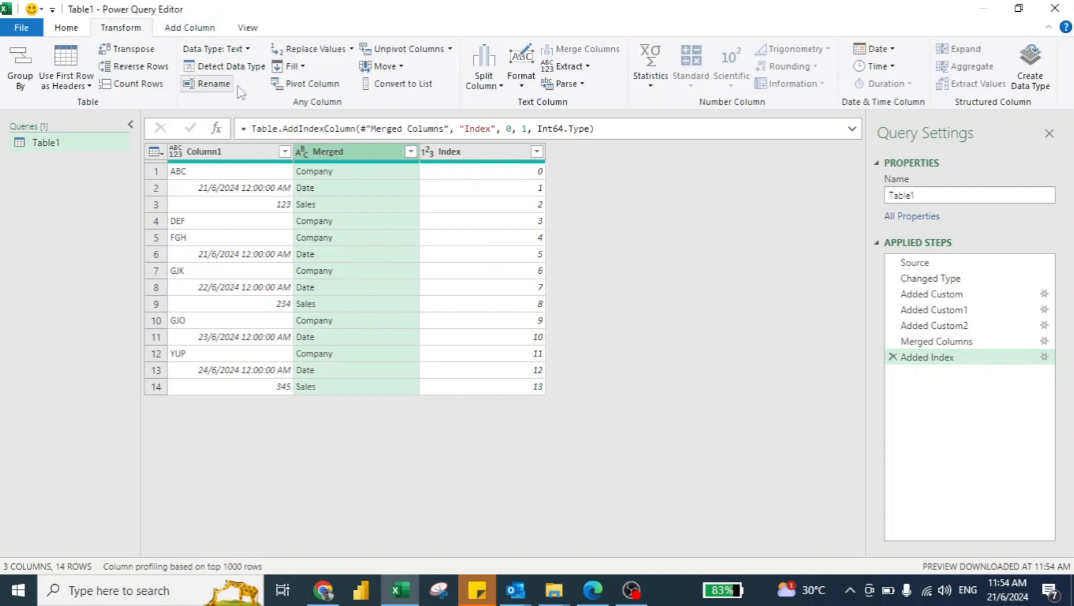
left_click(310, 87)
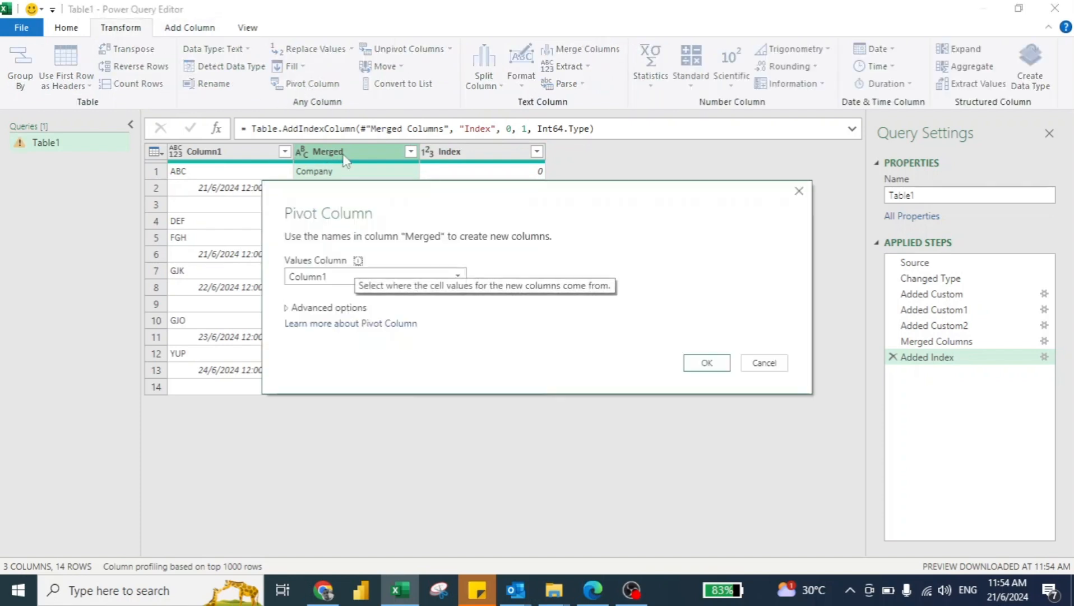
left_click(289, 307)
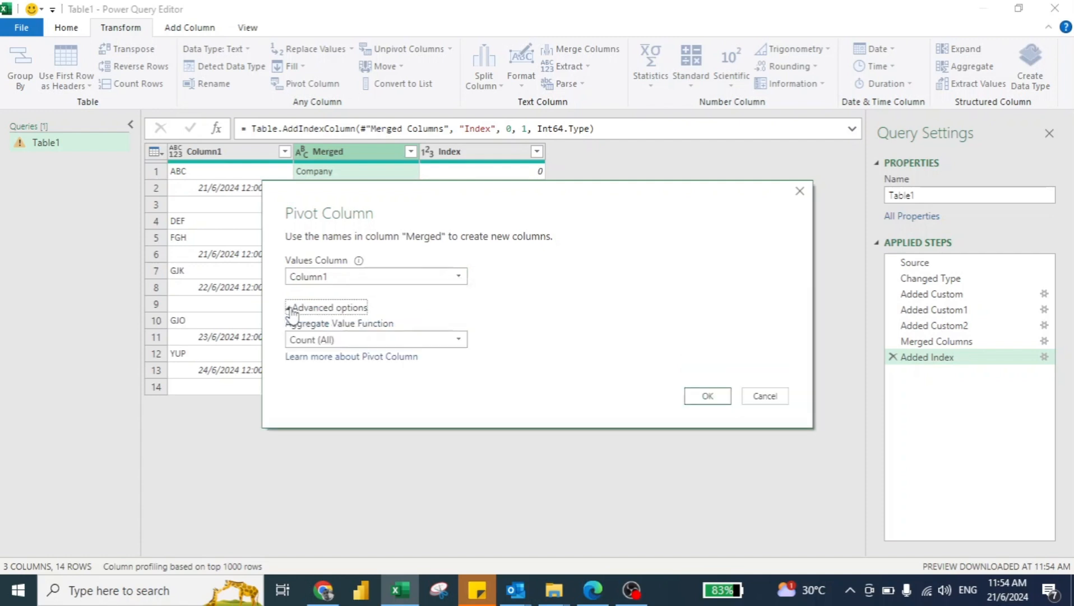
left_click(337, 340)
left_click(333, 388)
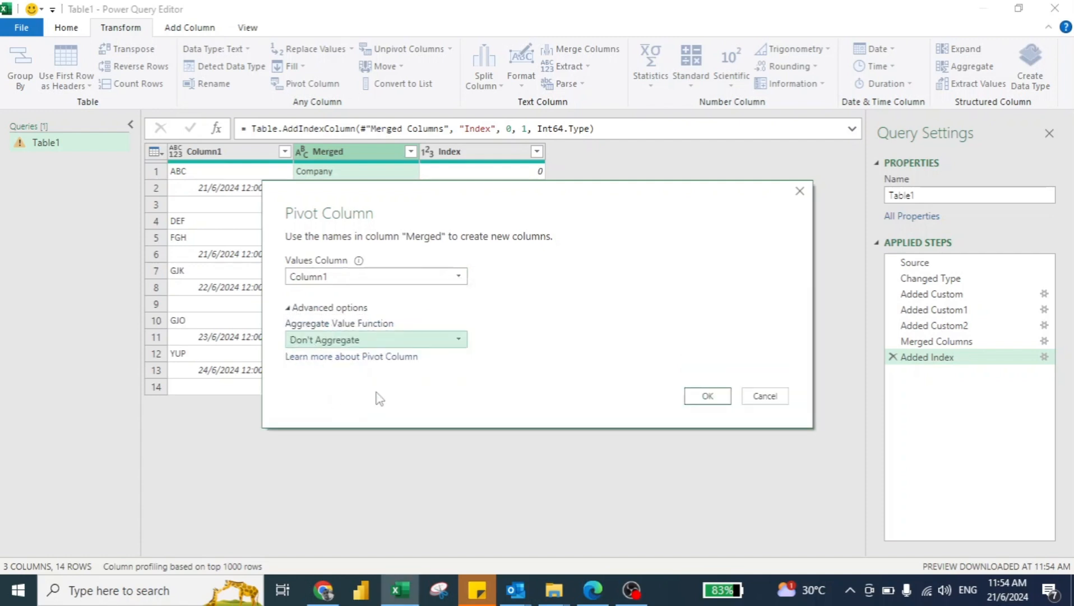
left_click(698, 397)
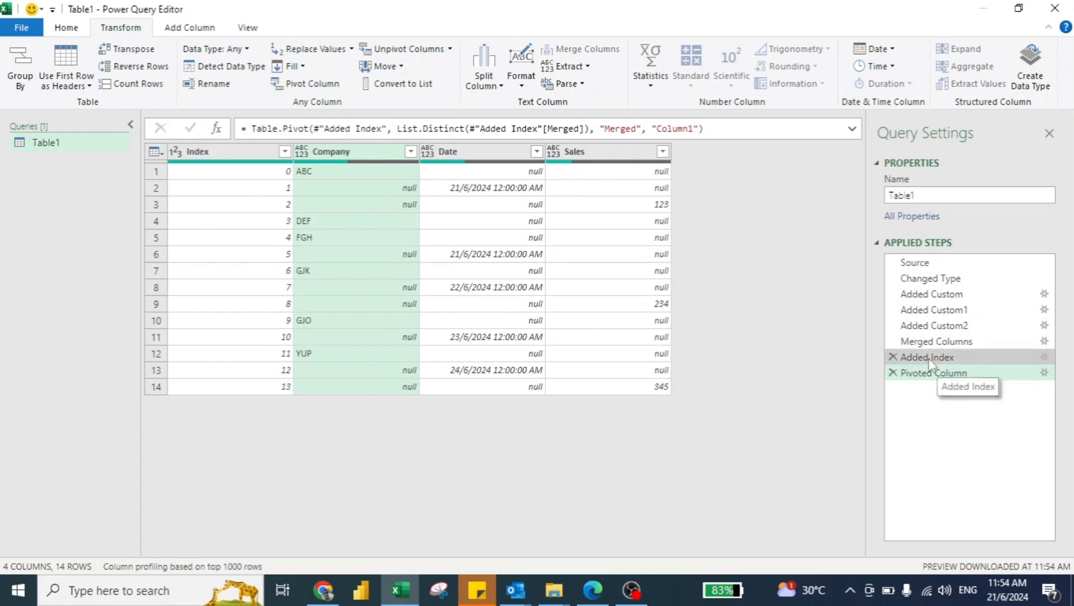
left_click(893, 372)
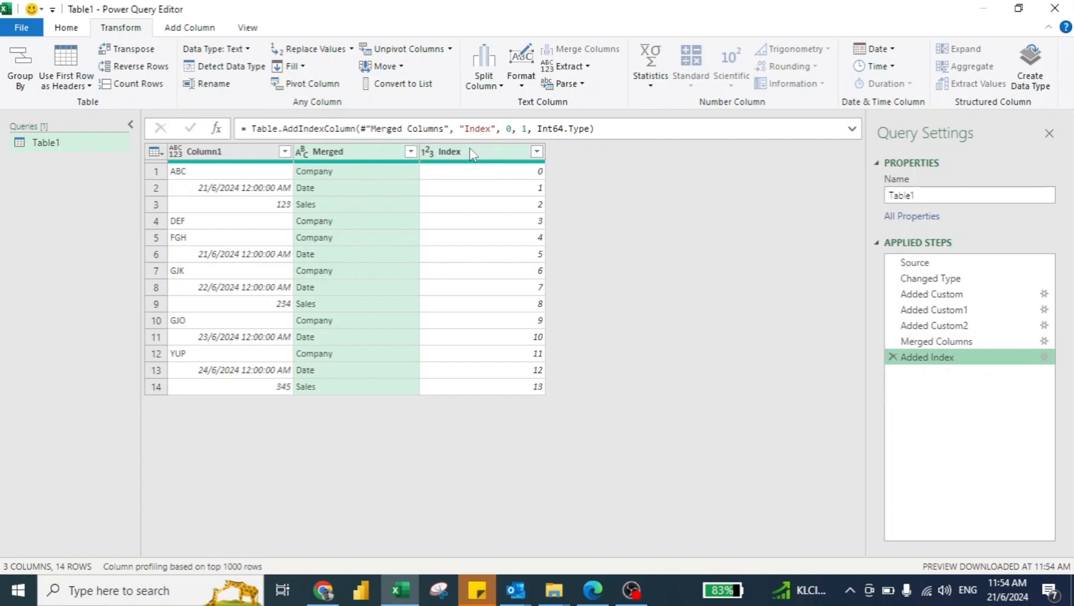
Add a conditional column named Custom that outputs the Index column where Merged contains Company, and null otherwise.
left_click(187, 28)
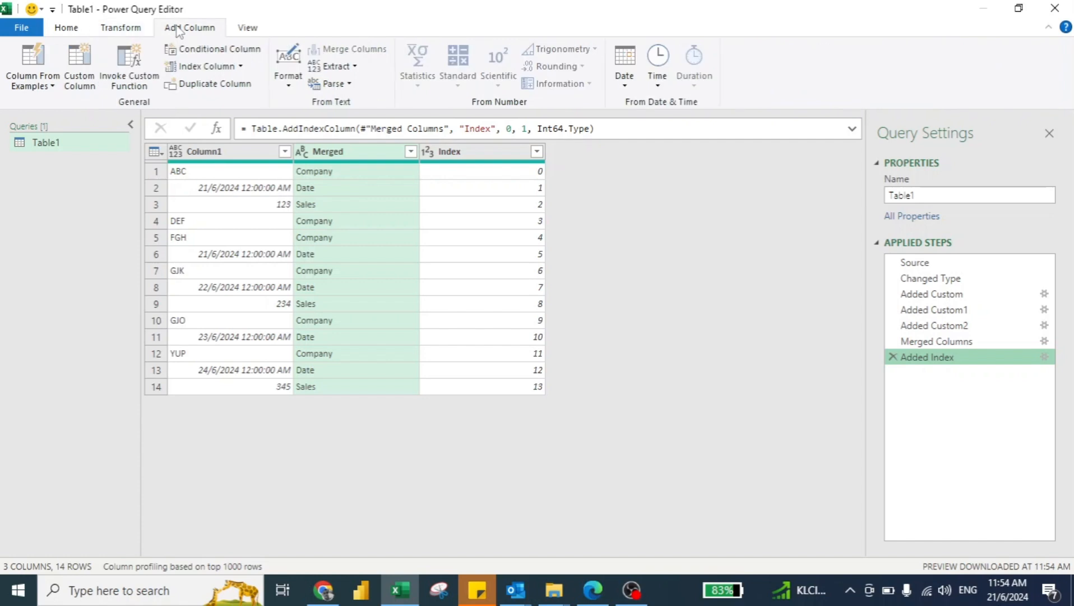
left_click(193, 52)
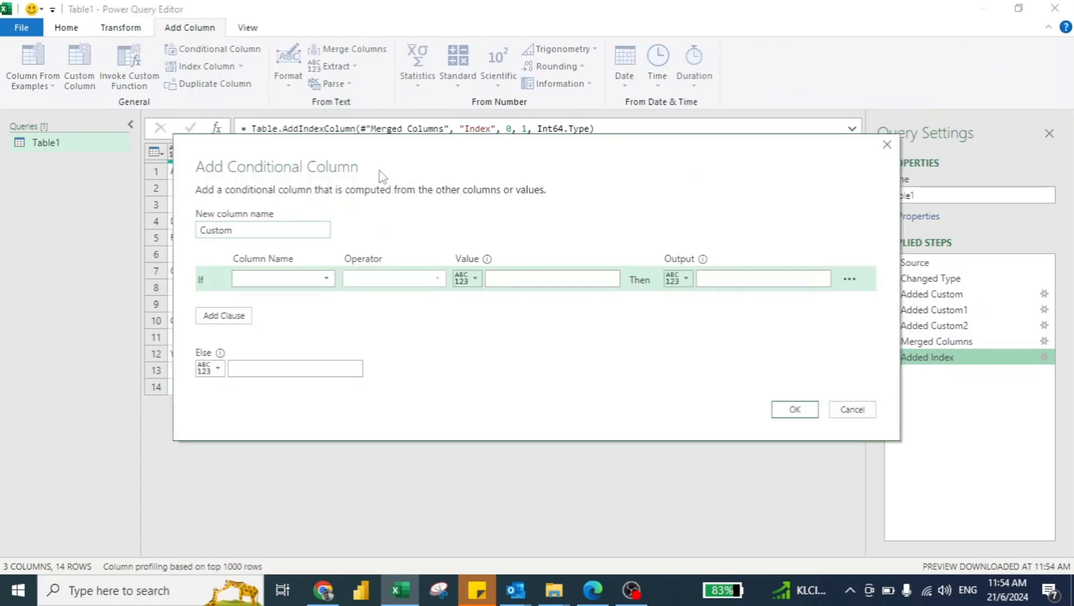
left_click(455, 344)
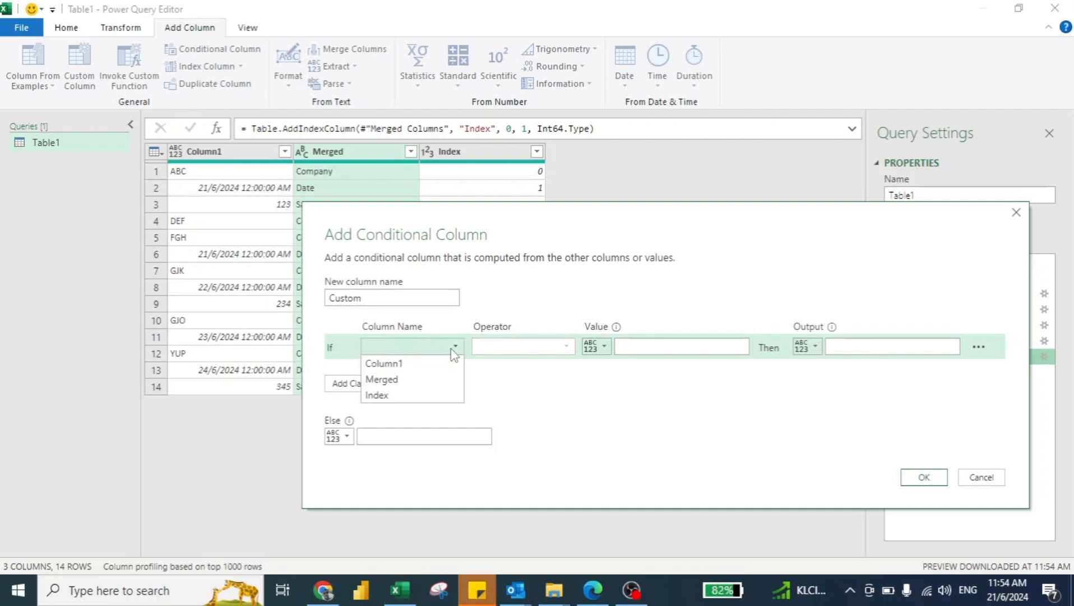
left_click(418, 382)
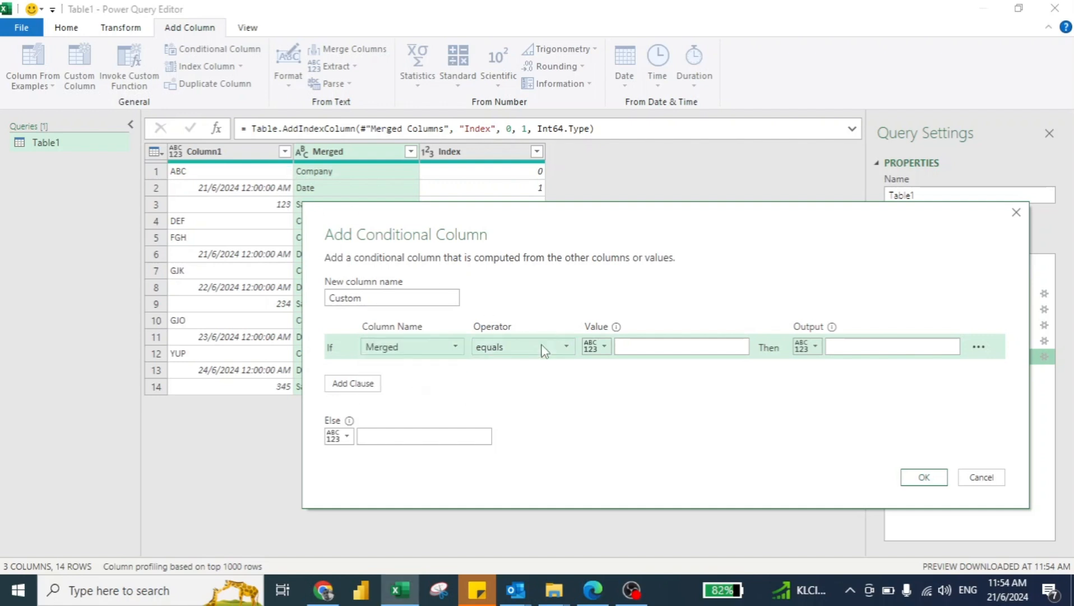
left_click(566, 346)
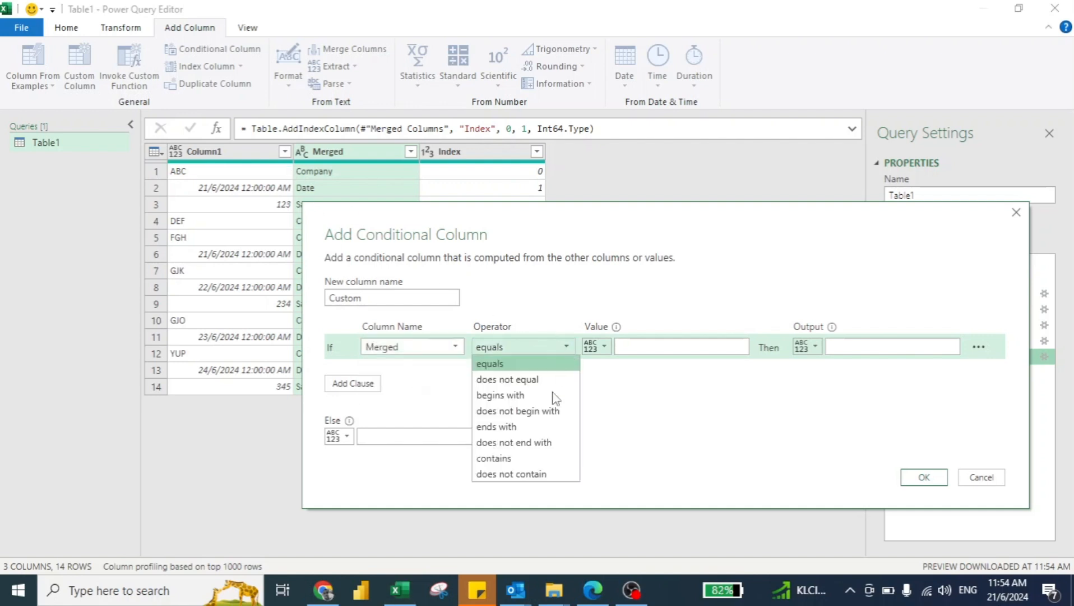
left_click(520, 457)
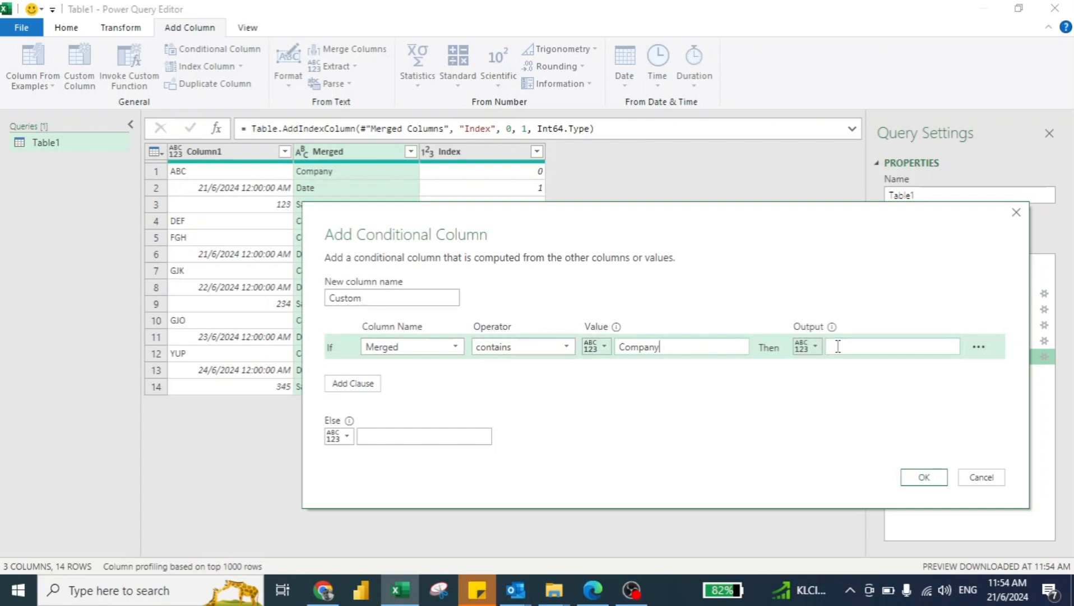
left_click(807, 346)
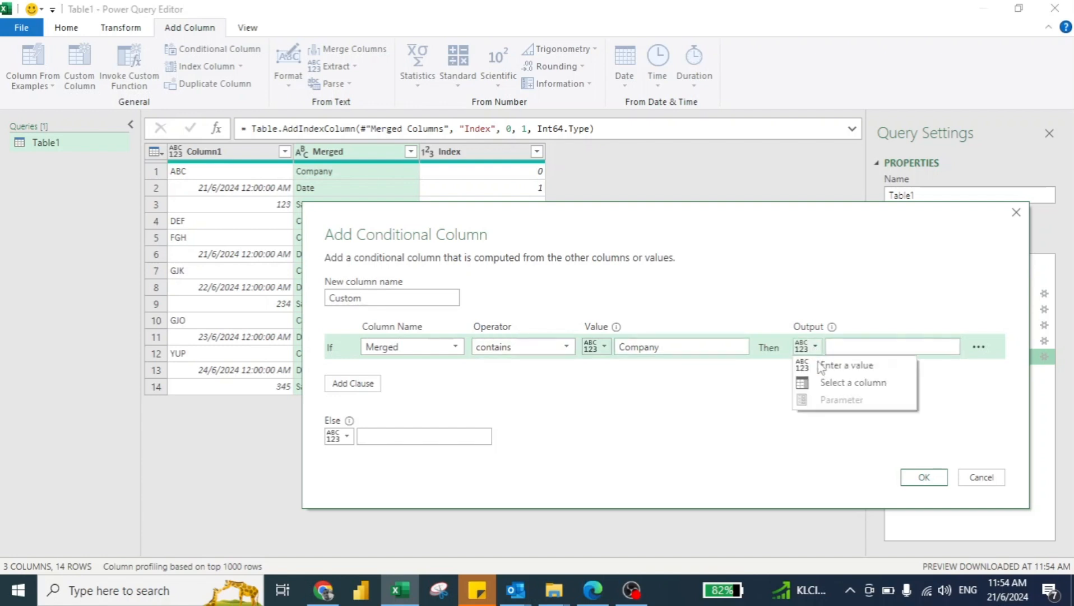
left_click(824, 381)
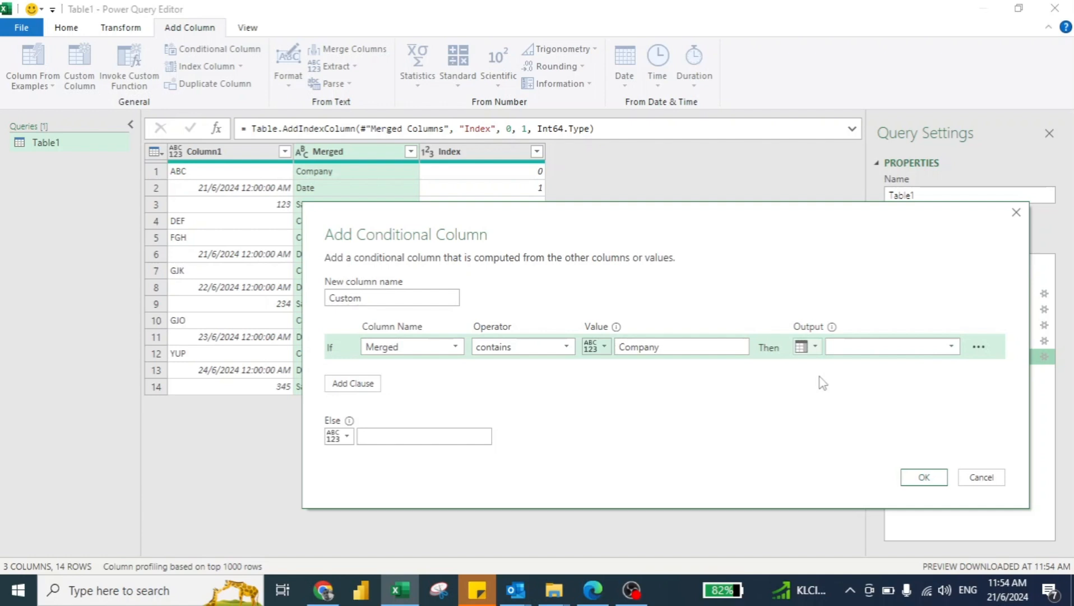
left_click(940, 351)
left_click(899, 396)
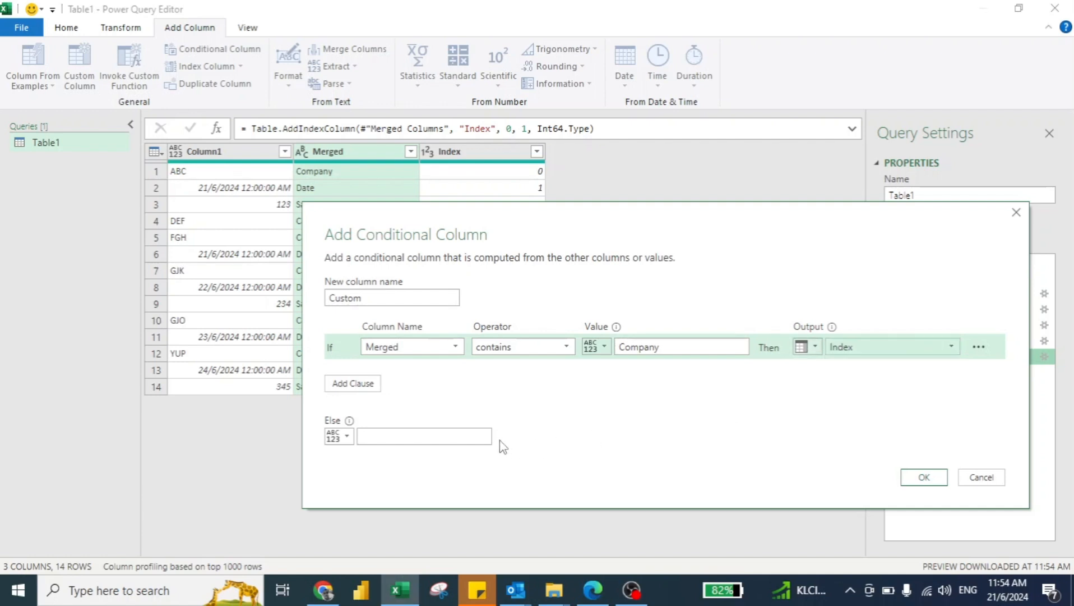
left_click(451, 436)
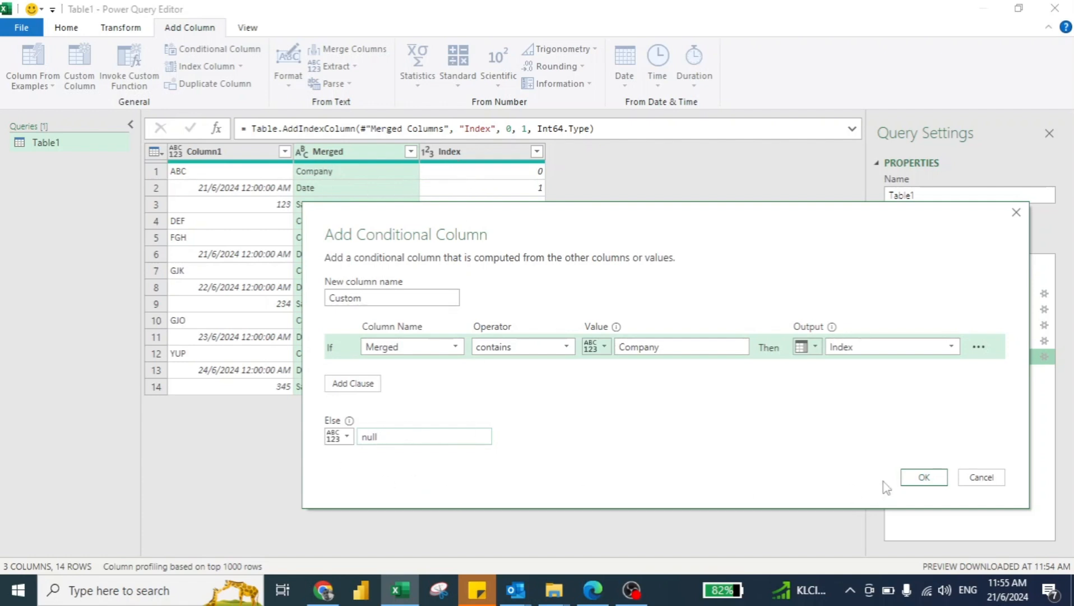
left_click(916, 484)
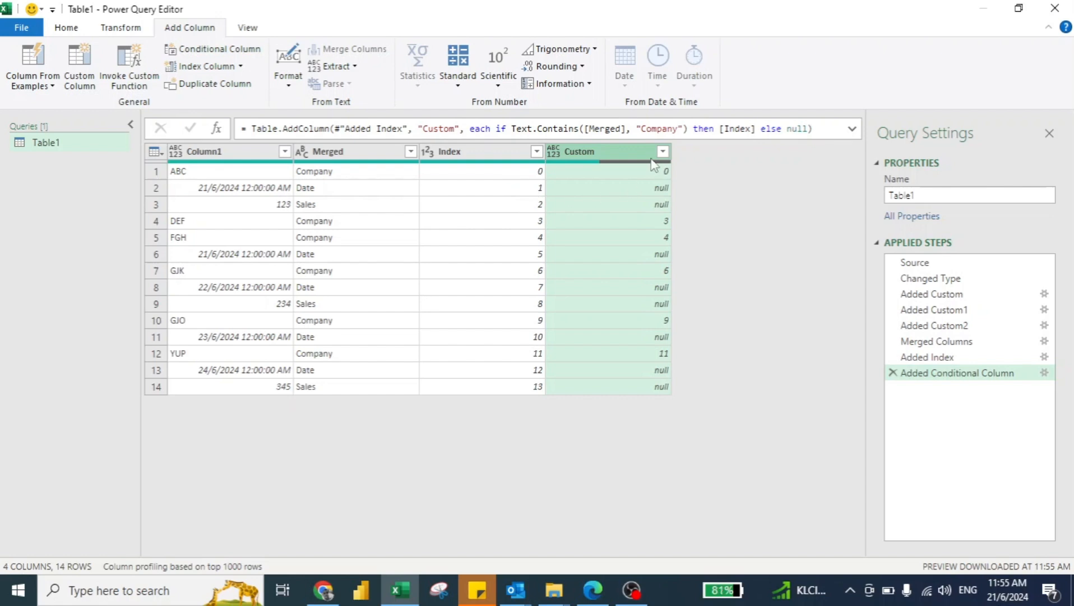
Fill the Custom column's values down and remove the Index column.
right_click(605, 156)
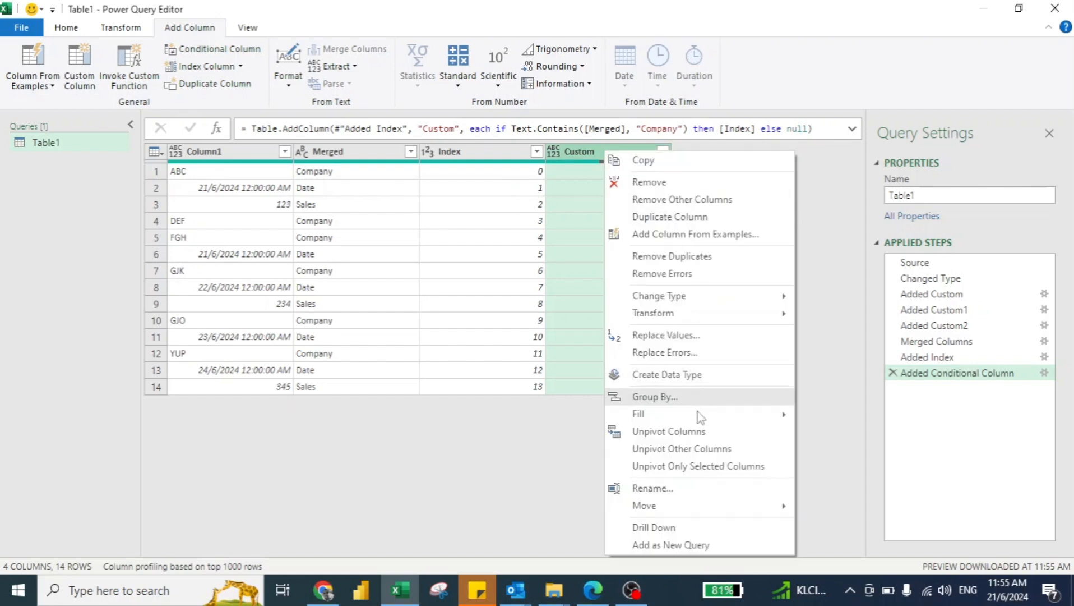
mouse_move(697, 421)
left_click(833, 416)
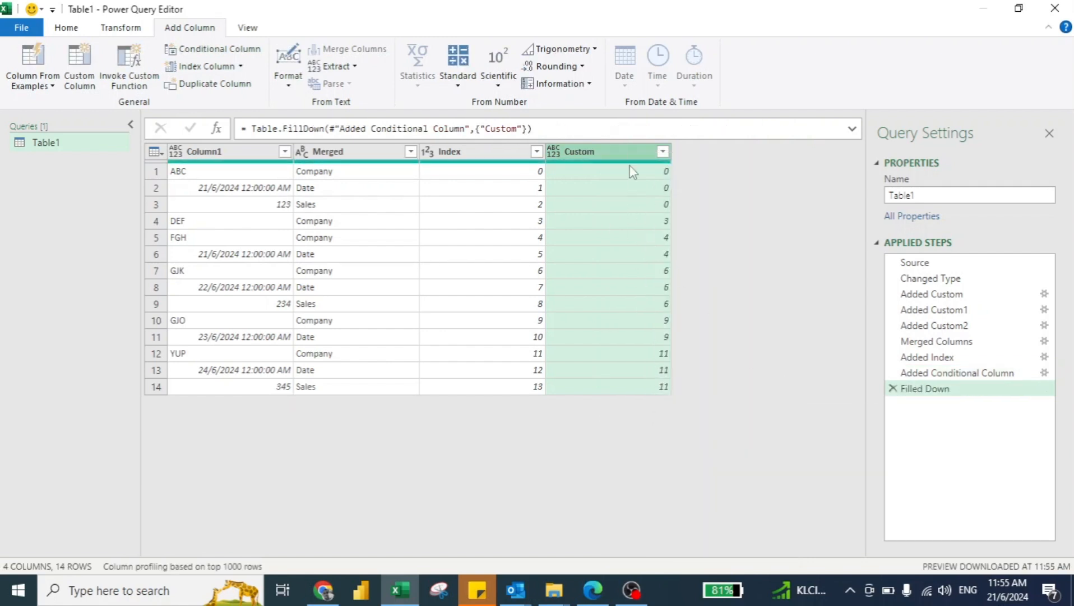
left_click(473, 153)
key("Delete")
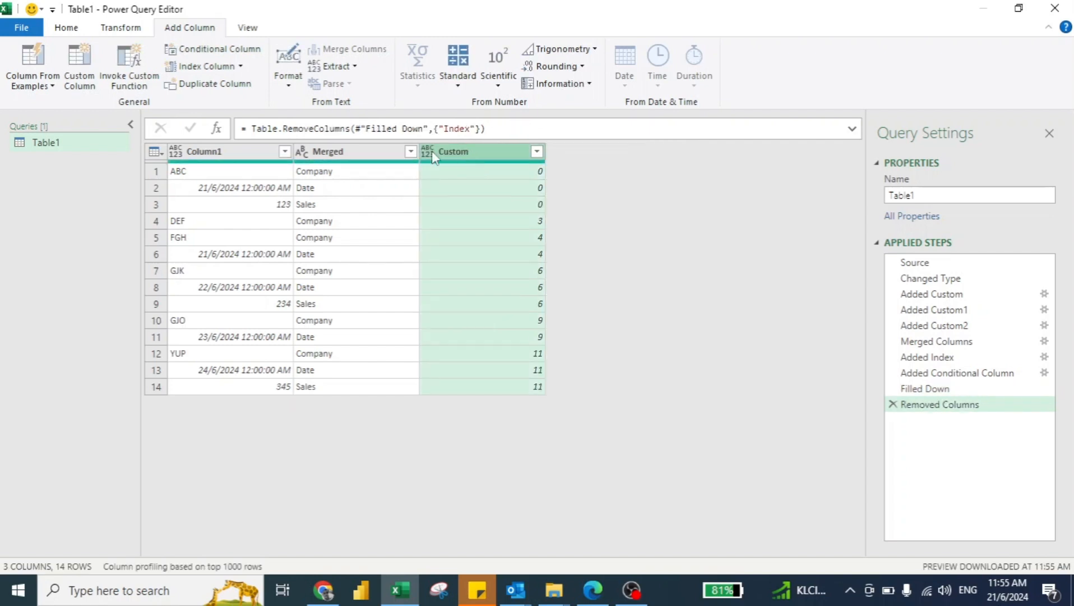
Pivot the Merged column using Column1 as the values column with Don't Aggregate.
left_click(346, 156)
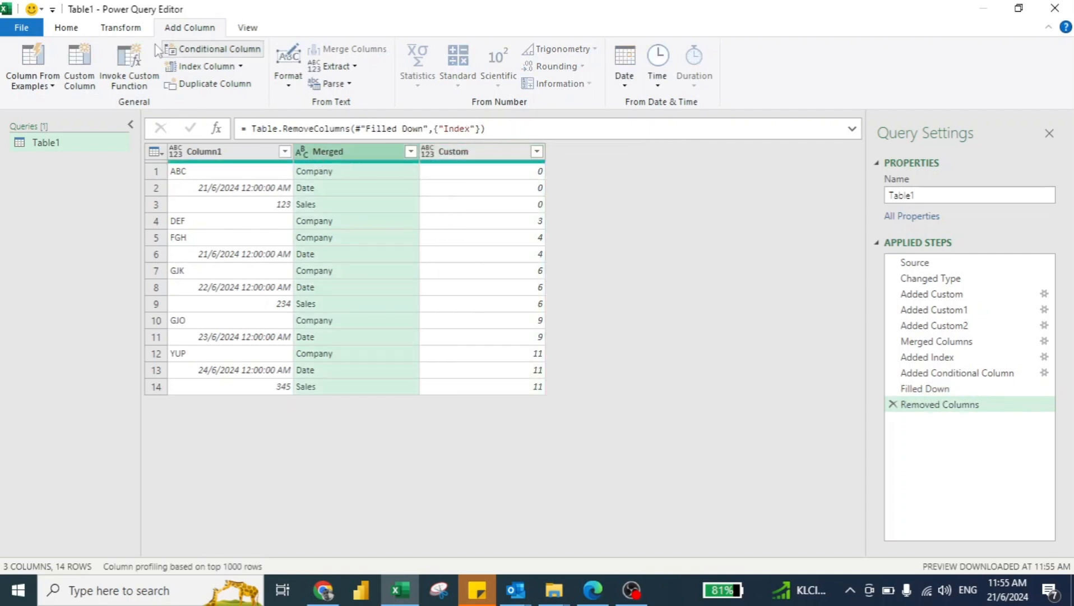
left_click(116, 33)
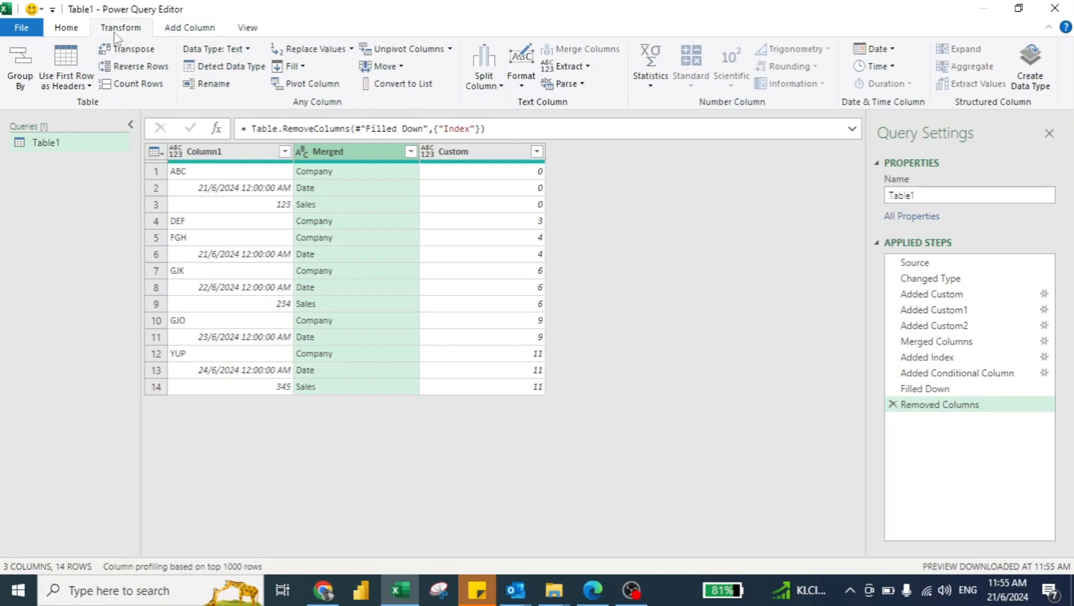
left_click(309, 85)
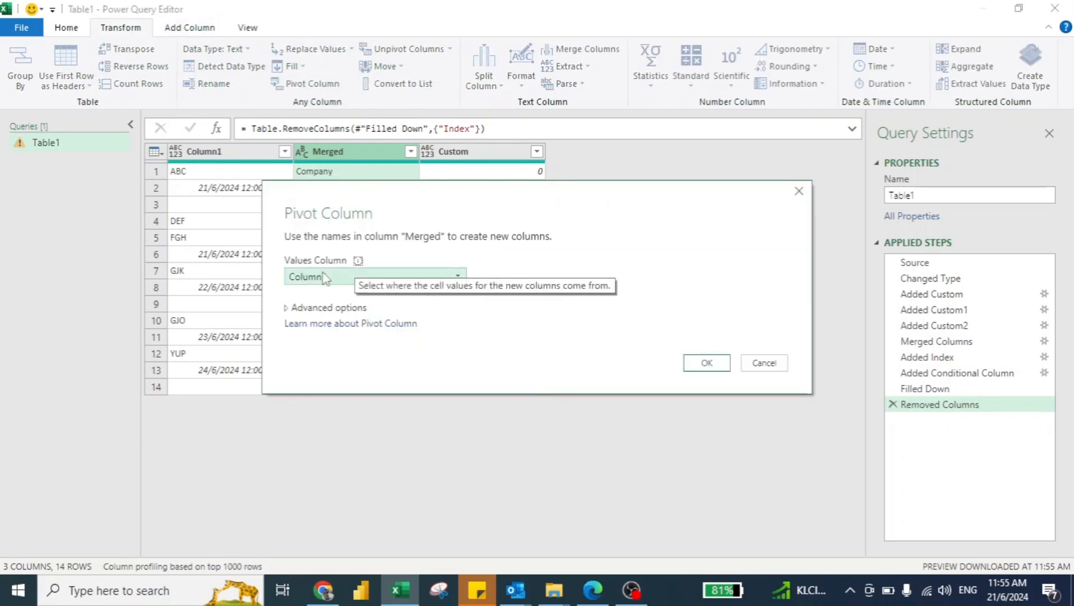
left_click(289, 309)
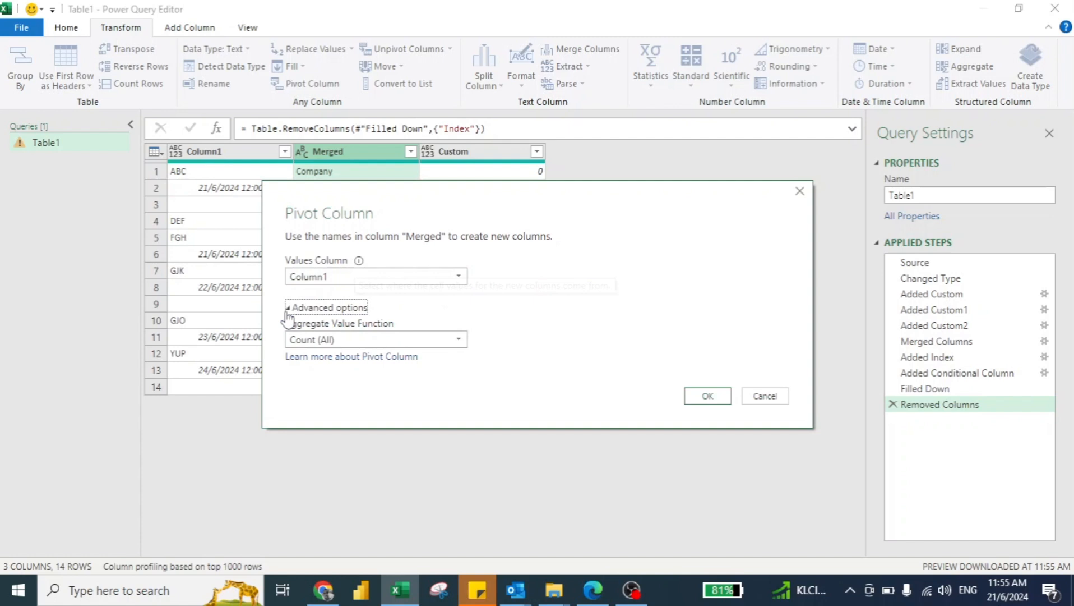
left_click(323, 339)
left_click(326, 388)
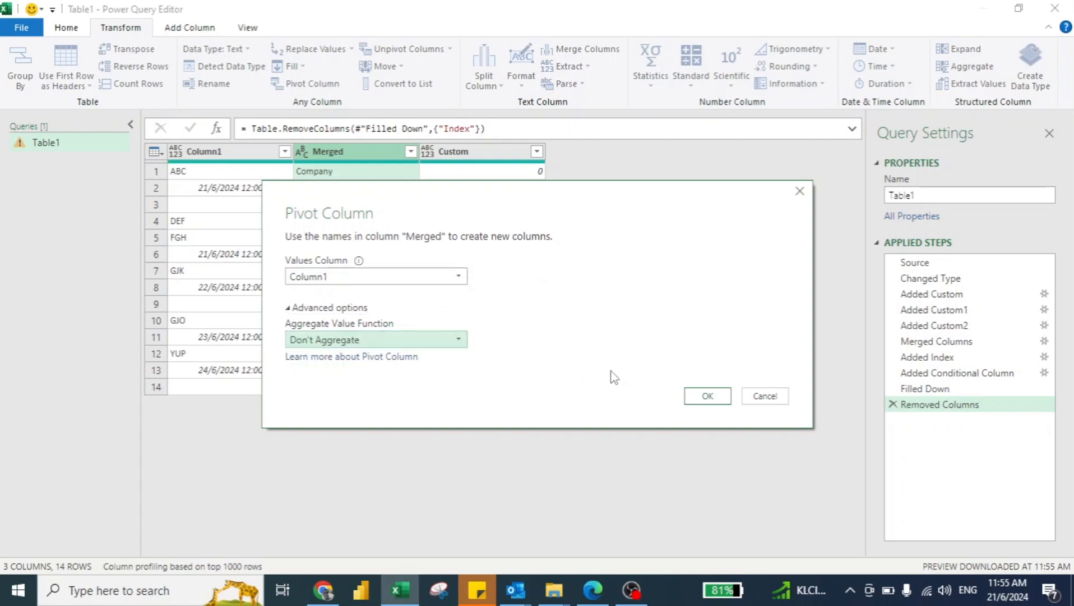
left_click(700, 396)
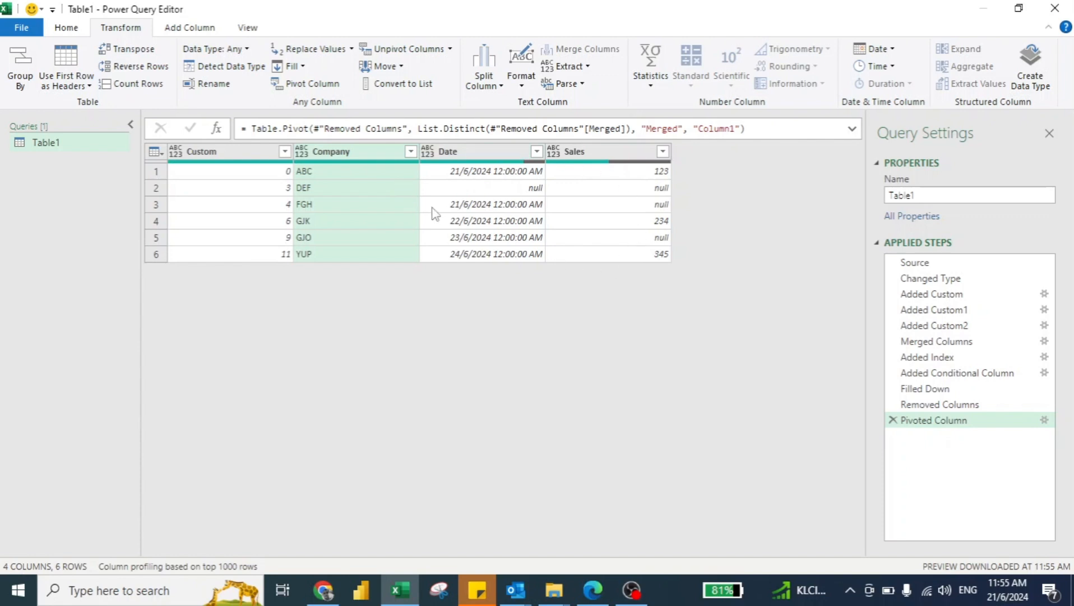
Set Company to Text, Date to Date and Sales to Whole Number, and delete the Custom column.
left_click(308, 157)
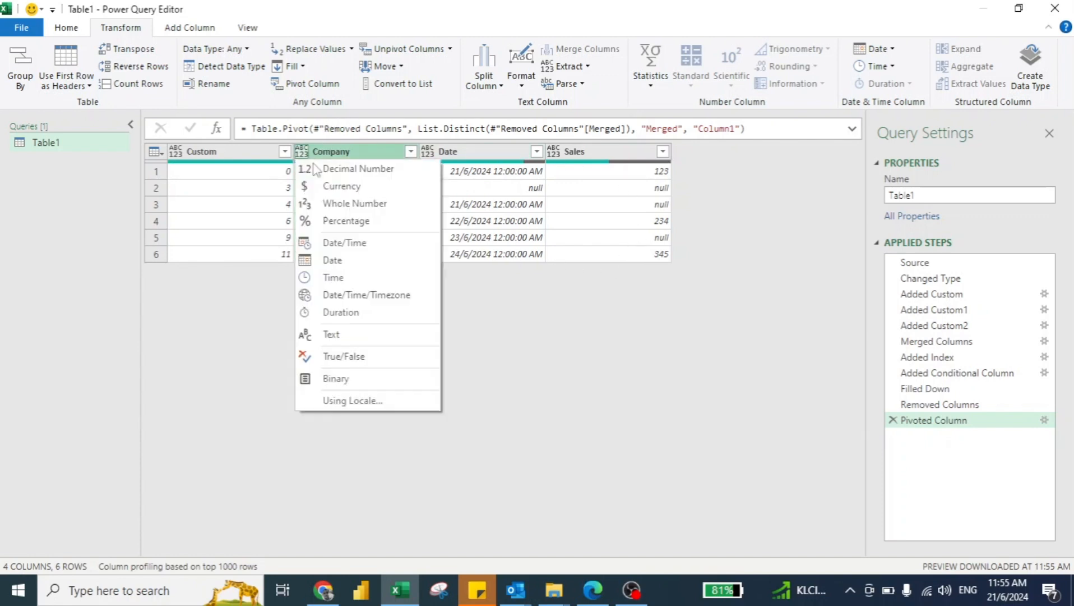
left_click(343, 335)
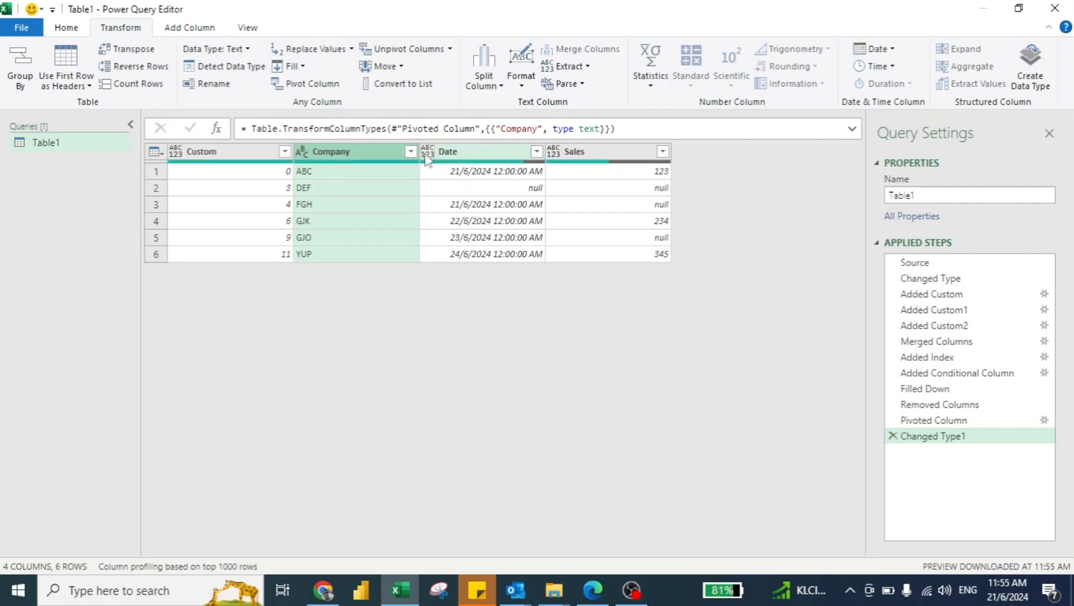
left_click(427, 153)
left_click(459, 261)
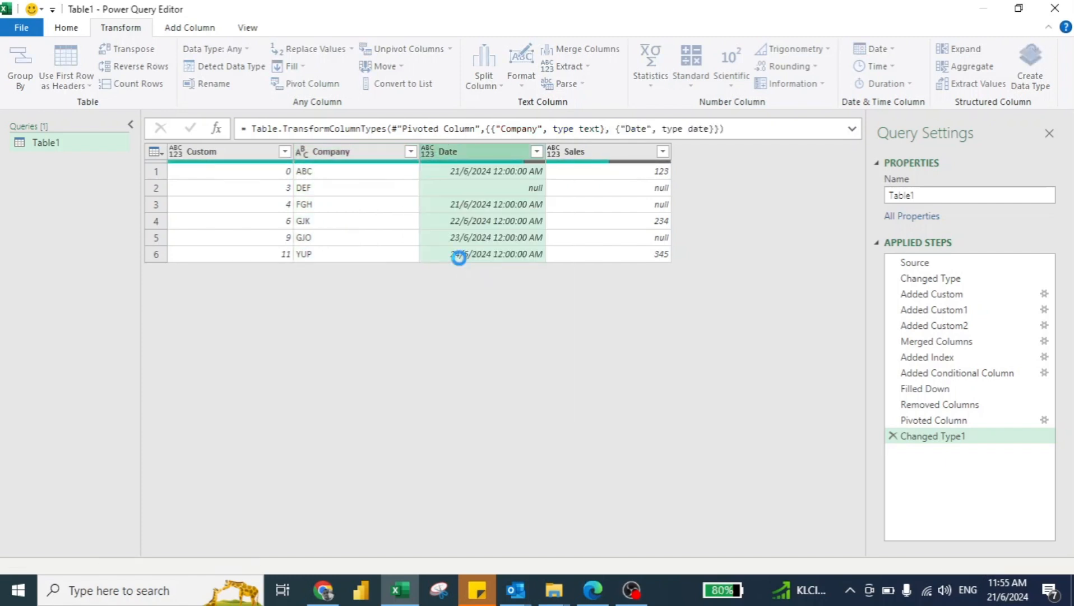
left_click(553, 151)
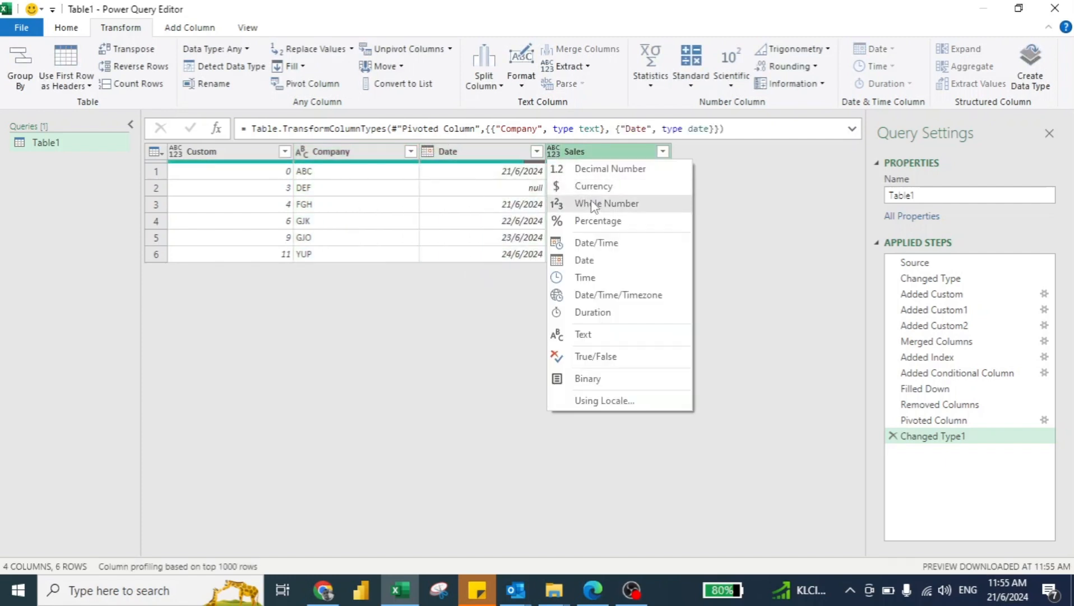
left_click(594, 204)
left_click(242, 159)
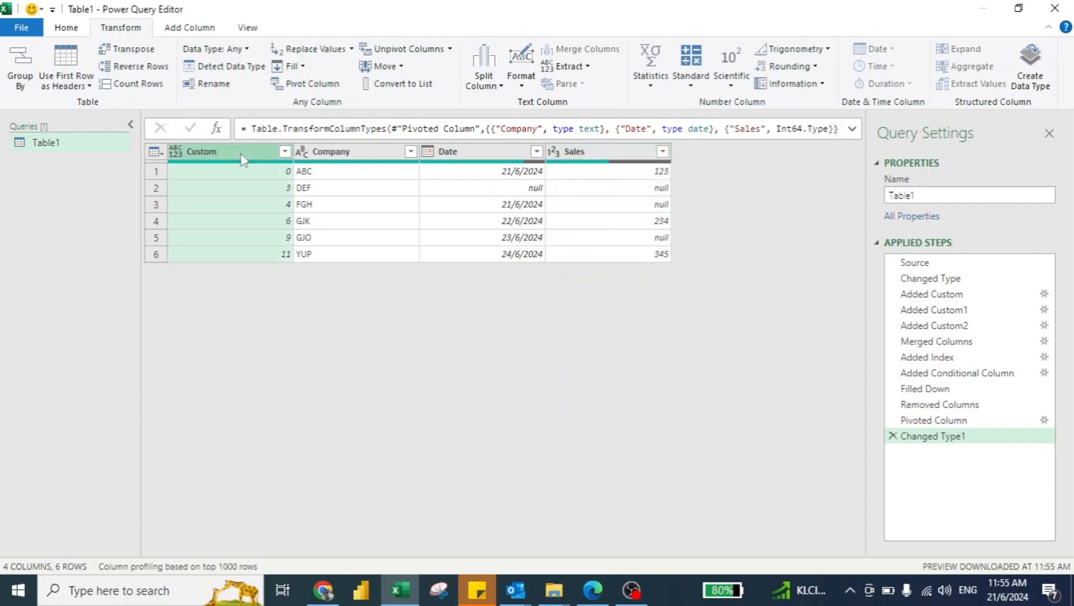
key("Delete")
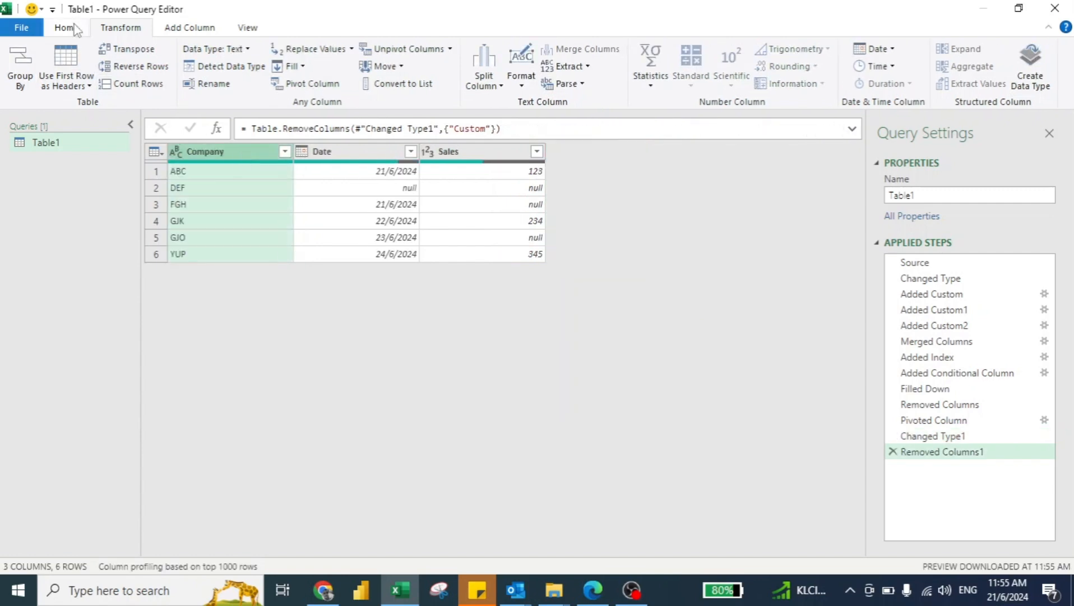
Close the query editor and load the result as a table in the existing Home worksheet at cell G10.
left_click(70, 28)
left_click(28, 87)
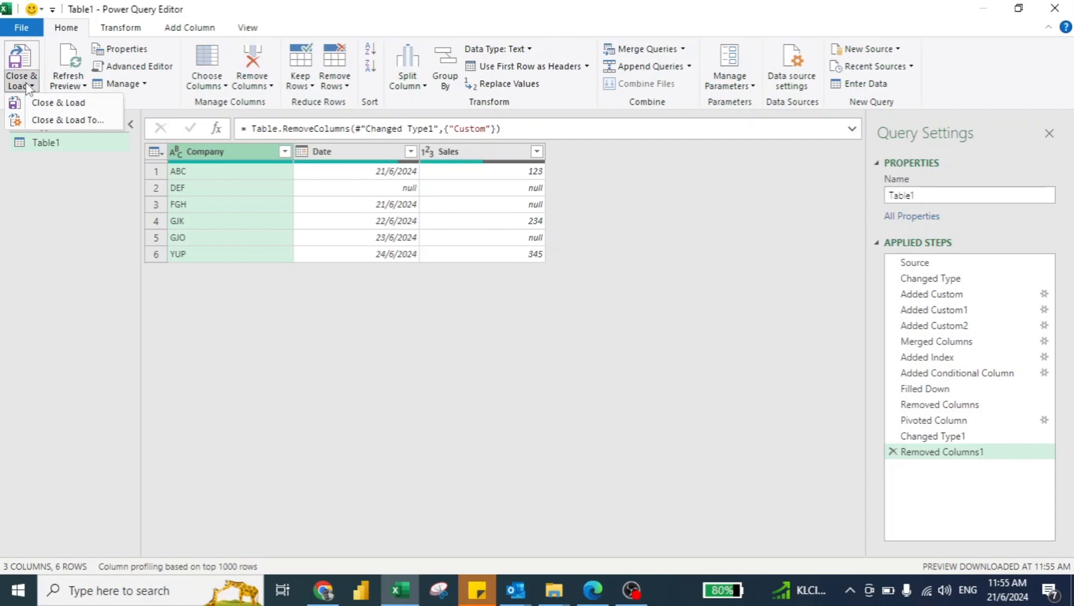
left_click(54, 104)
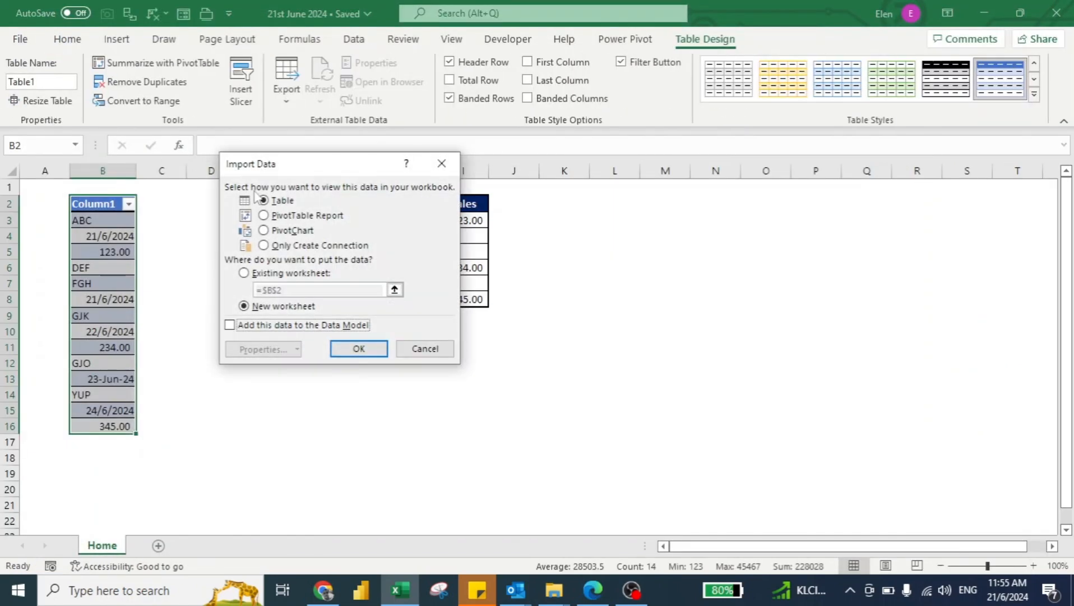
left_click_drag(331, 170, 617, 198)
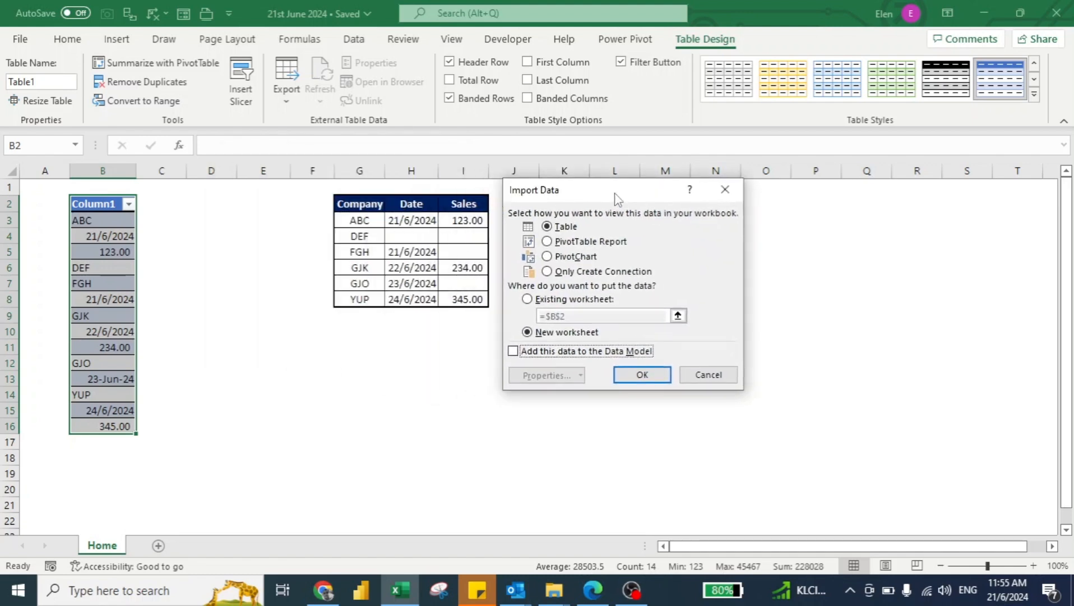
left_click(527, 299)
left_click(355, 333)
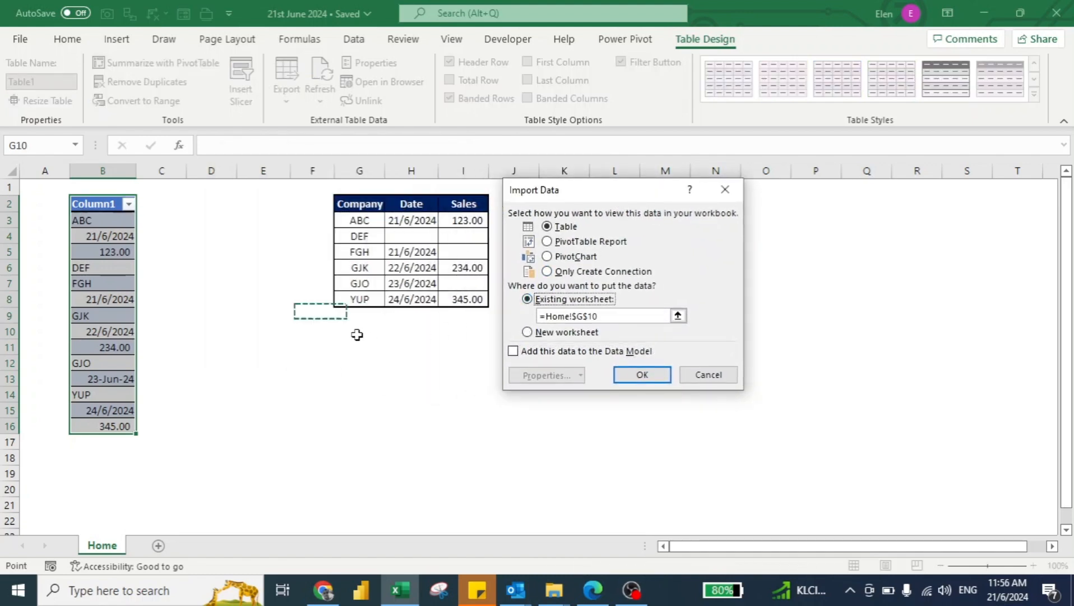
left_click(646, 373)
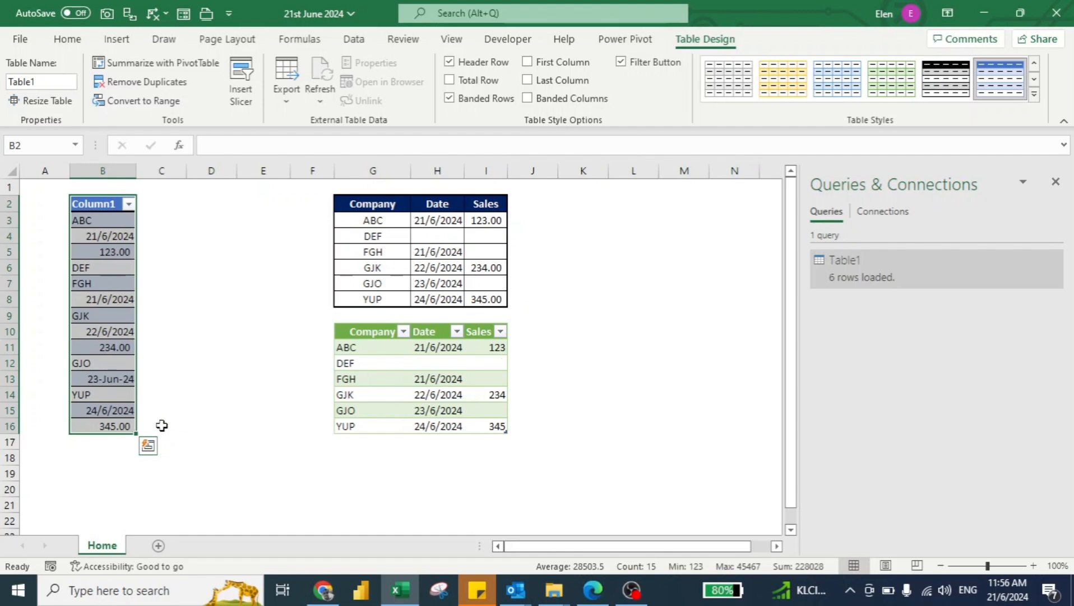
Append ZZZ, ACC, the date 21/6/2024 and 123 below the source column in cells B17 to B20.
left_click(88, 443)
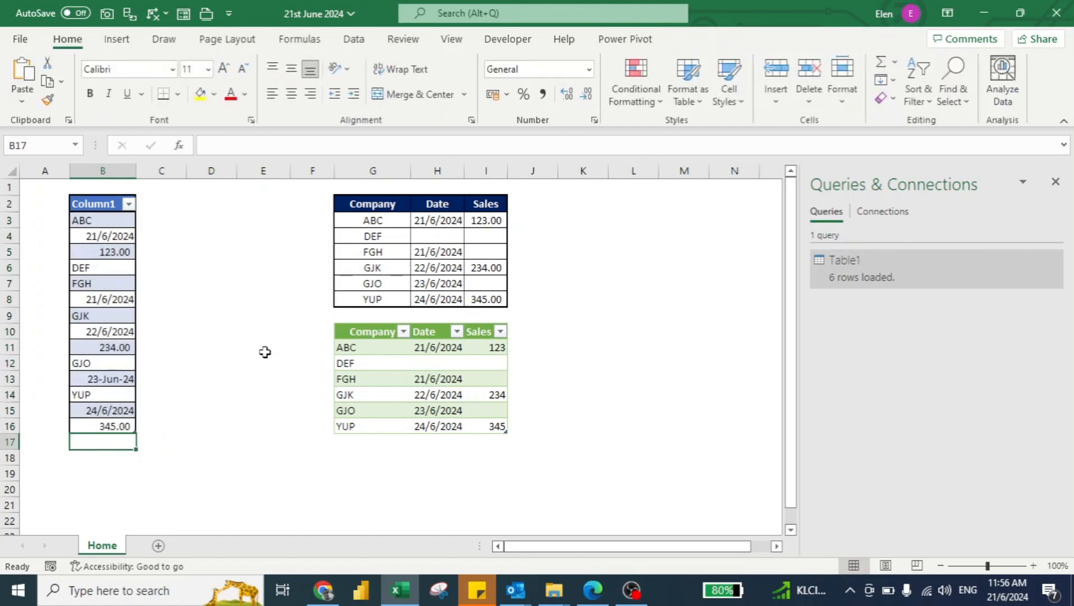
type("ZZZ")
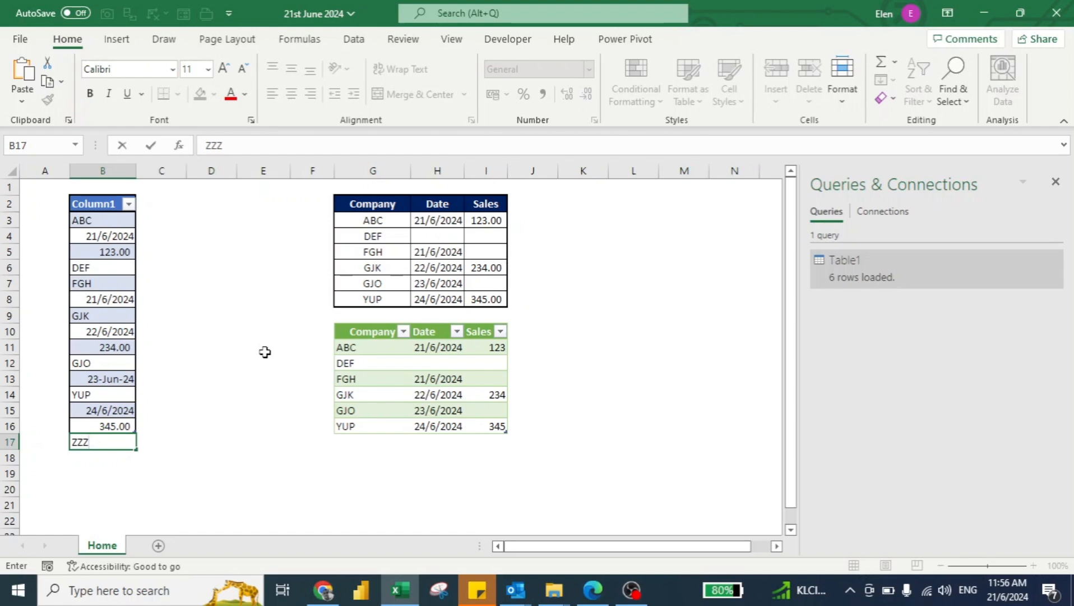
key("Return")
type("ACC")
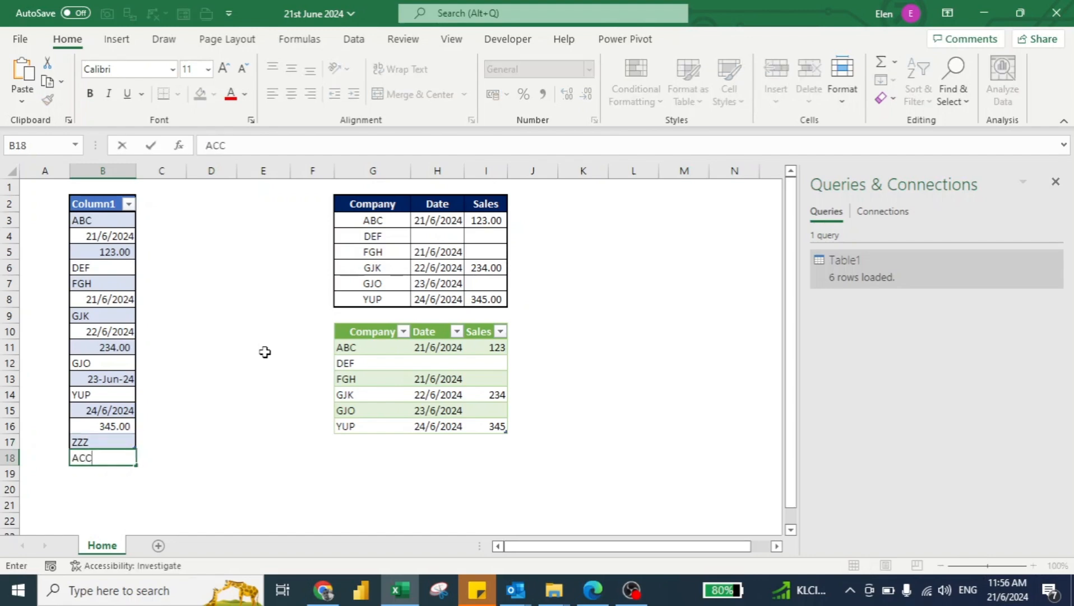
key("Return")
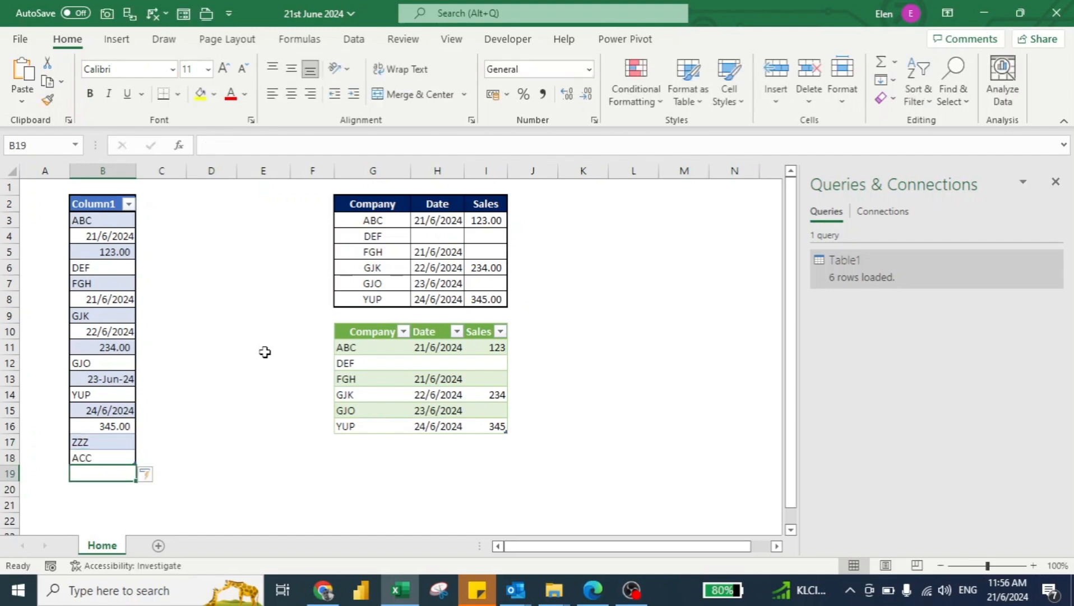
key("ctrl+semicolon")
key("Return")
type("123")
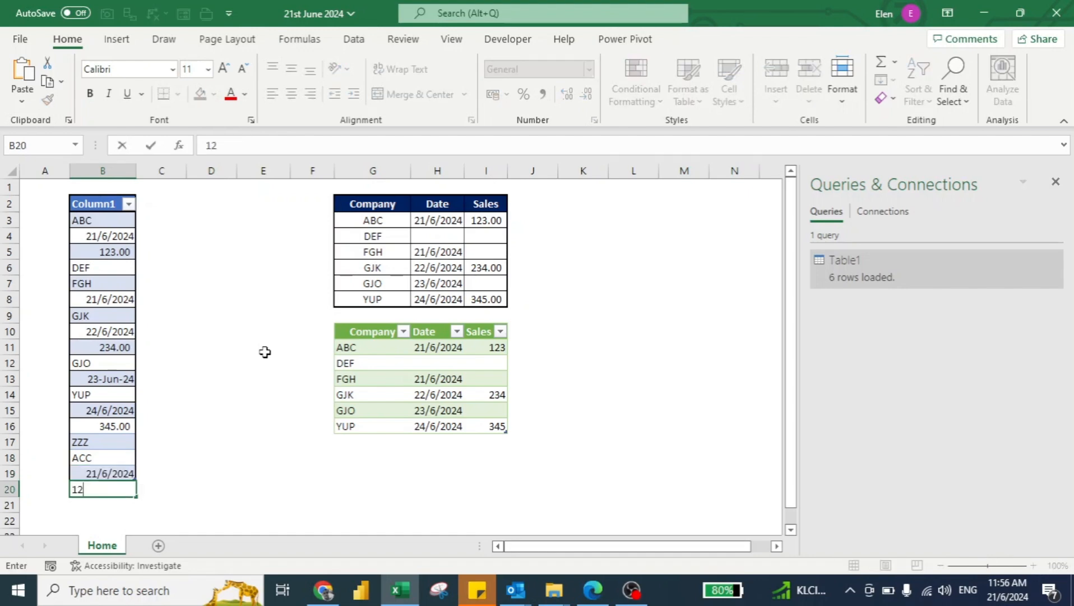
key("Return")
Append ABC and the date 21/6/2024 to the source column in cells B21 and B22.
type("ABC")
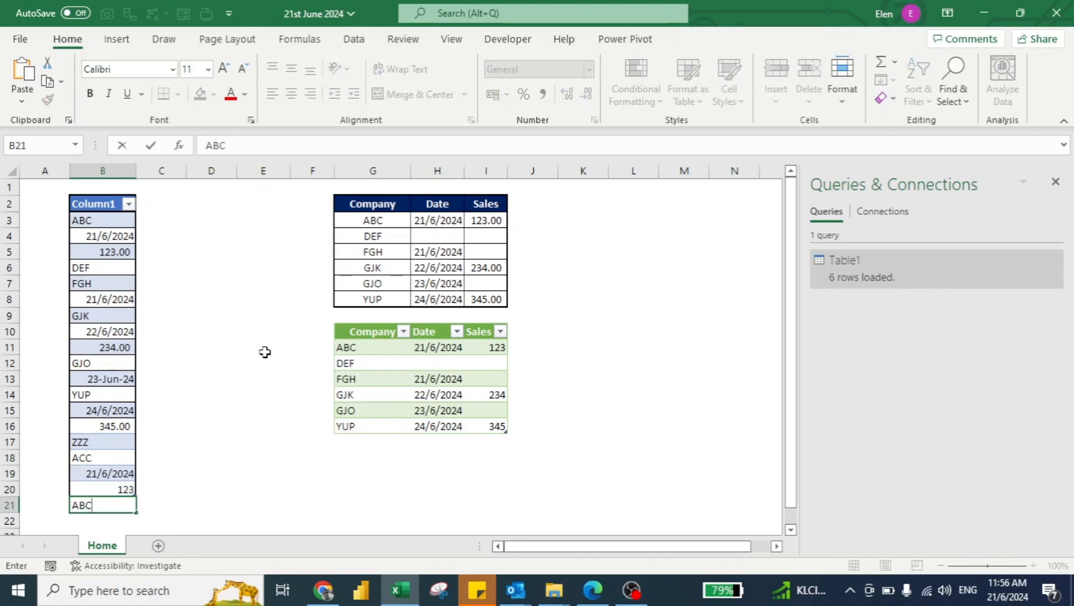
key("Return")
key("ctrl+semicolon")
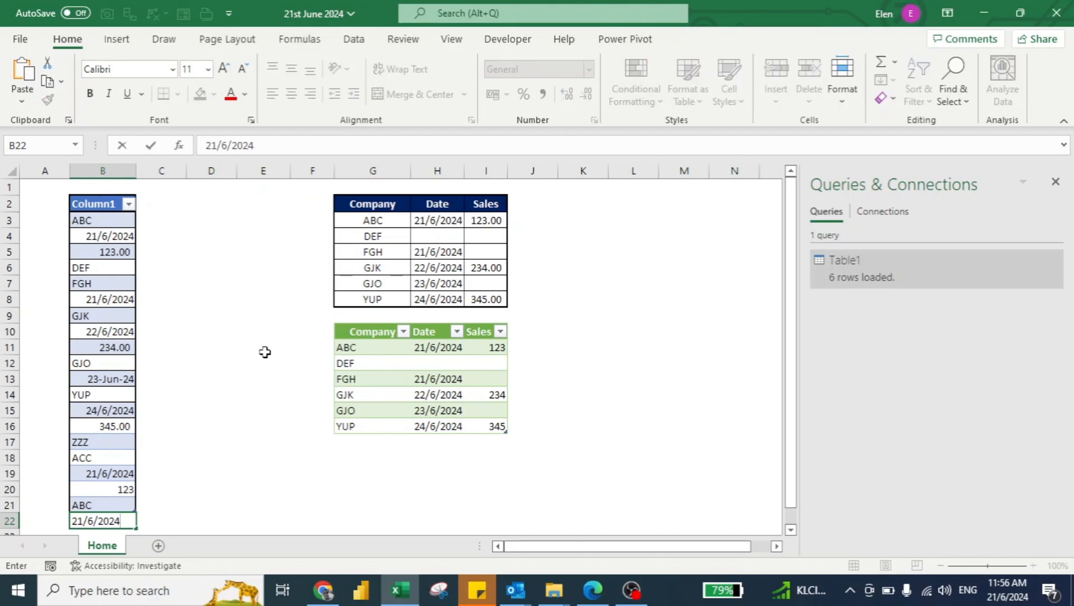
key("Up")
key("Up")
key("Up")
key("Up")
key("Up")
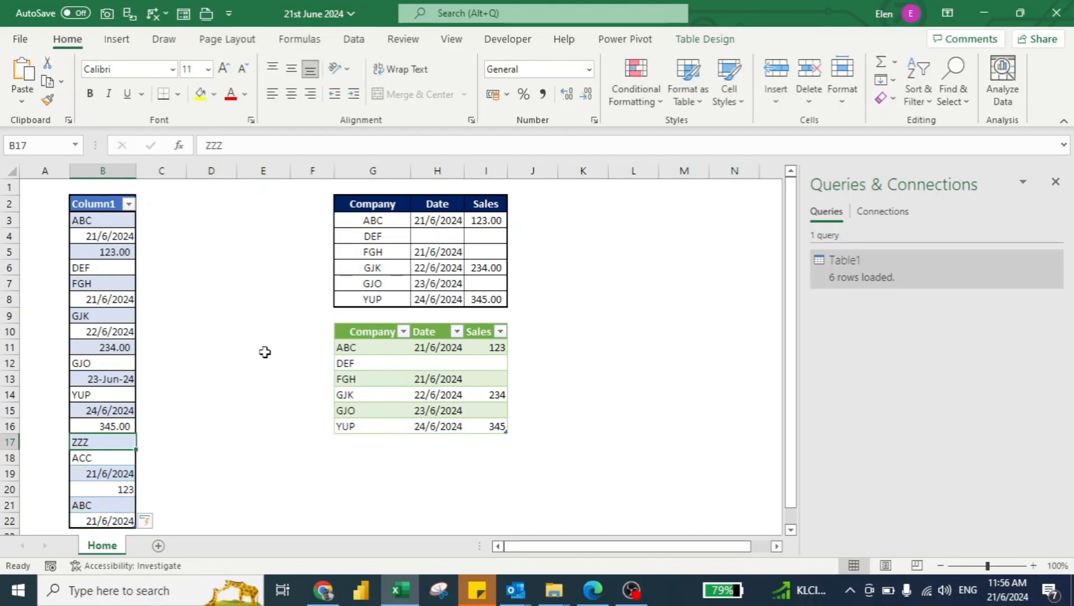
Refresh the loaded Company, Date and Sales query table.
left_click(365, 377)
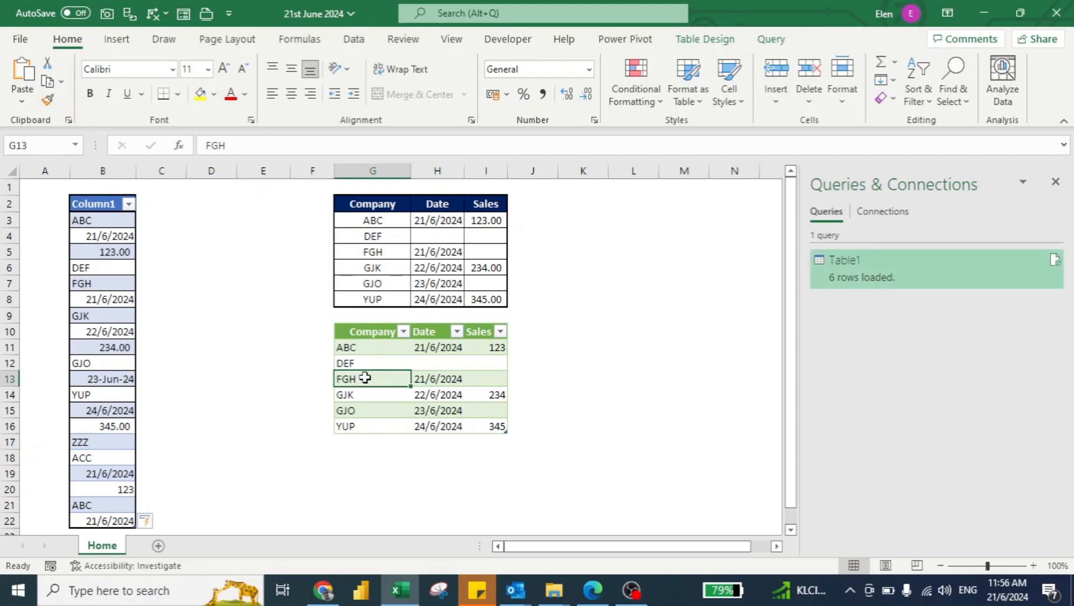
right_click(365, 378)
left_click(432, 241)
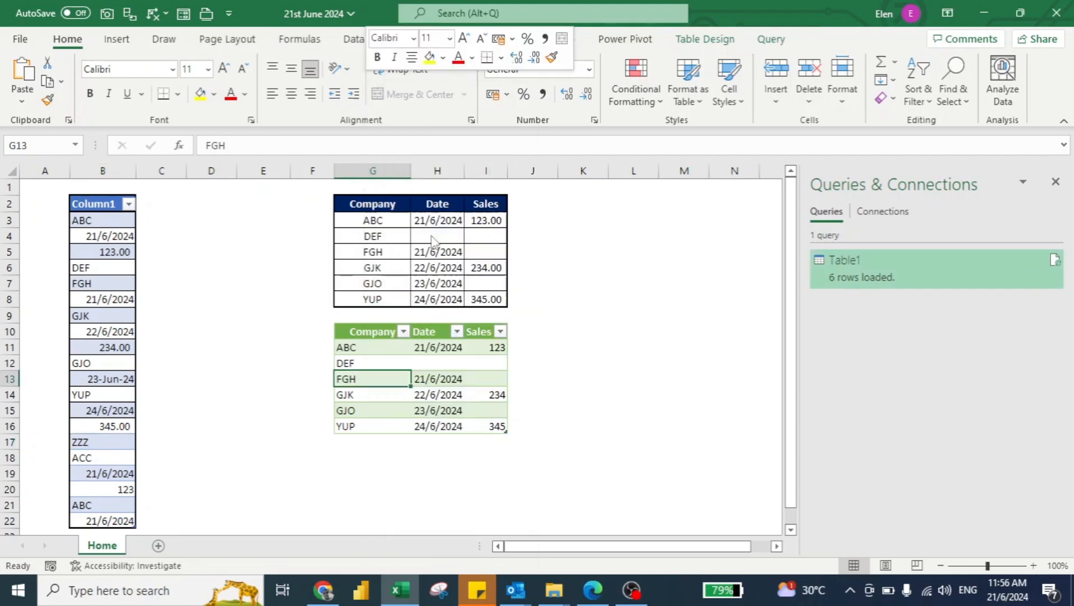